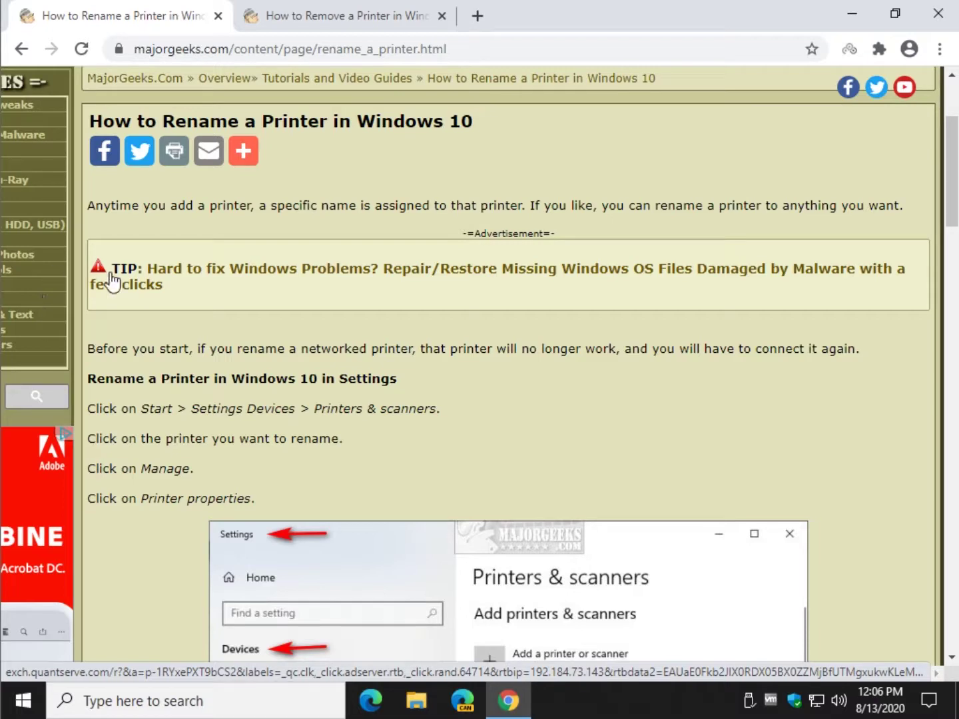
# - Glance at the remove-printer article, then return to the rename-printer article in Chrome
pyautogui.click(315, 16)
pyautogui.click(144, 20)
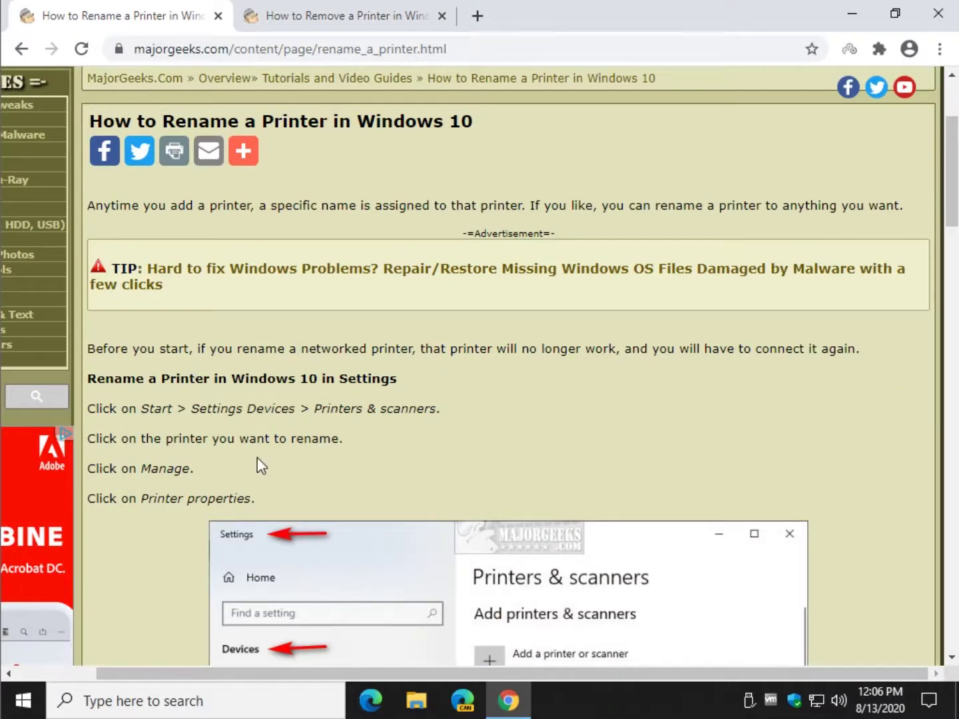
pyautogui.scroll(-1, 277, 445)
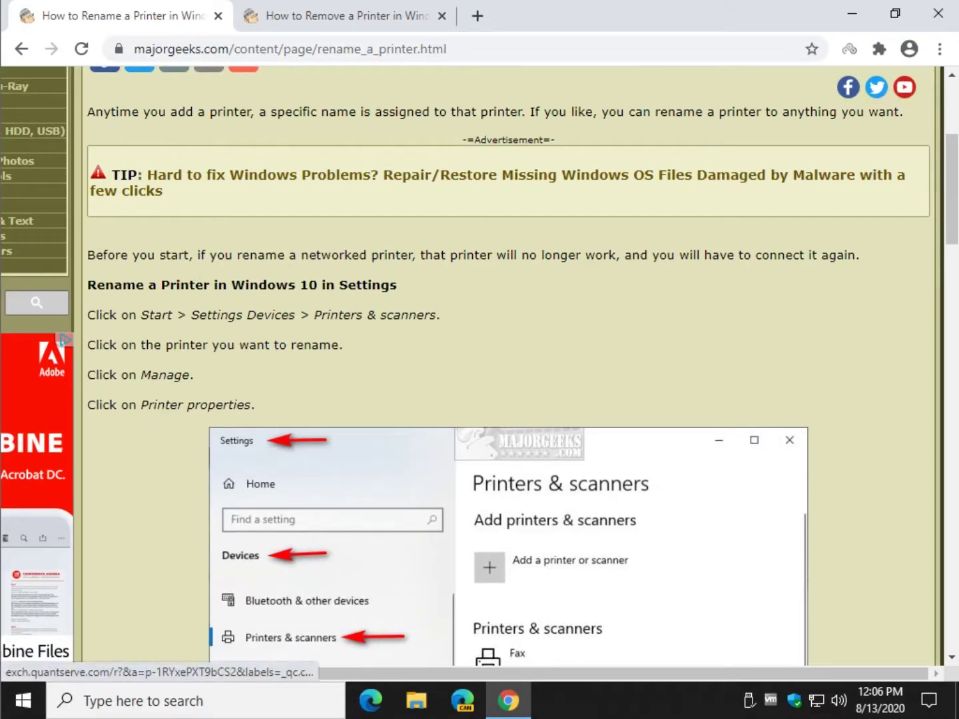
# - Go to Settings > Devices > Printers & scanners and expand Microsoft Print to PDF
pyautogui.click(24, 707)
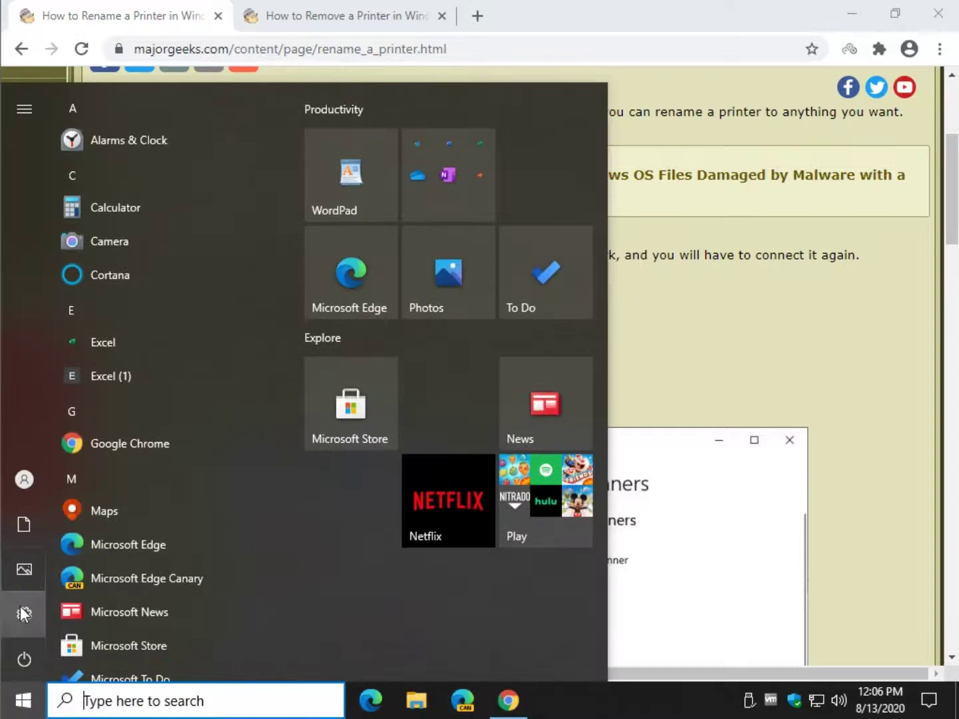
pyautogui.click(22, 613)
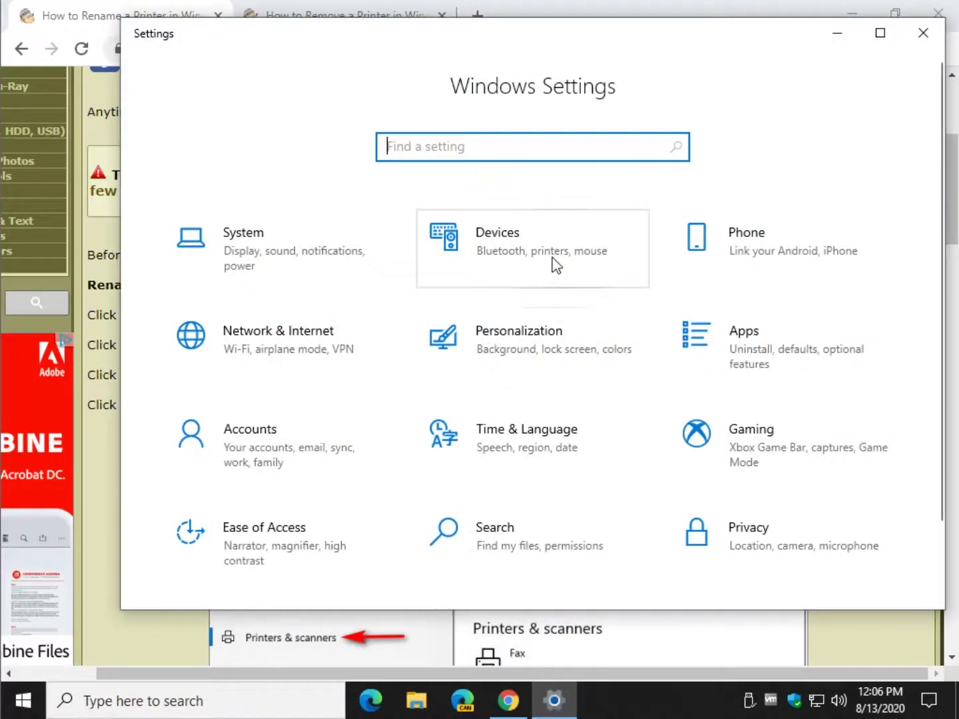
pyautogui.click(555, 265)
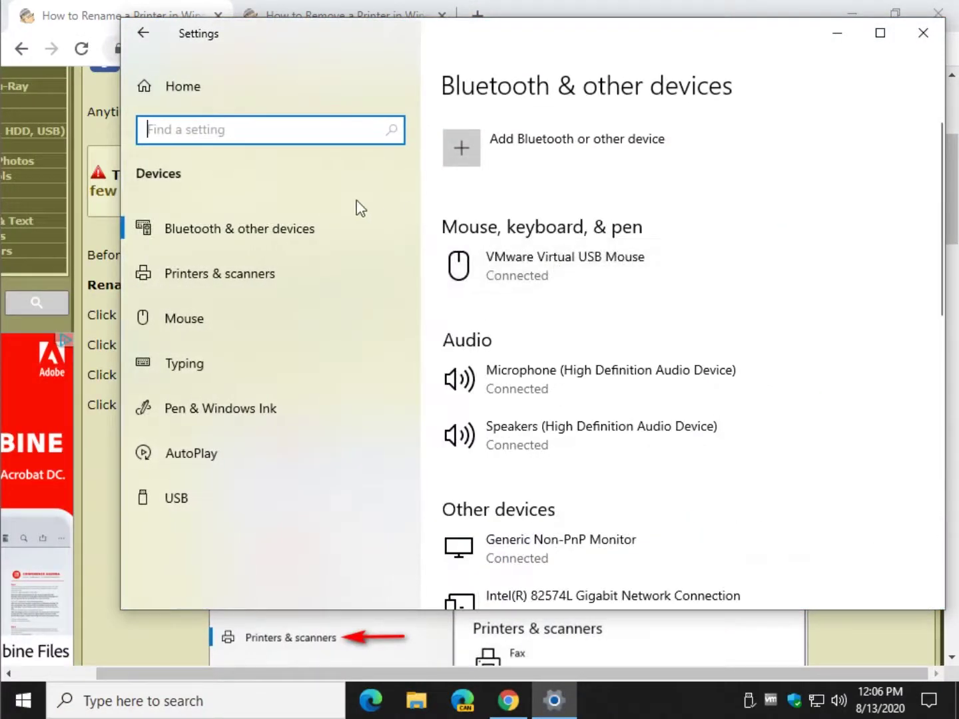
pyautogui.click(184, 275)
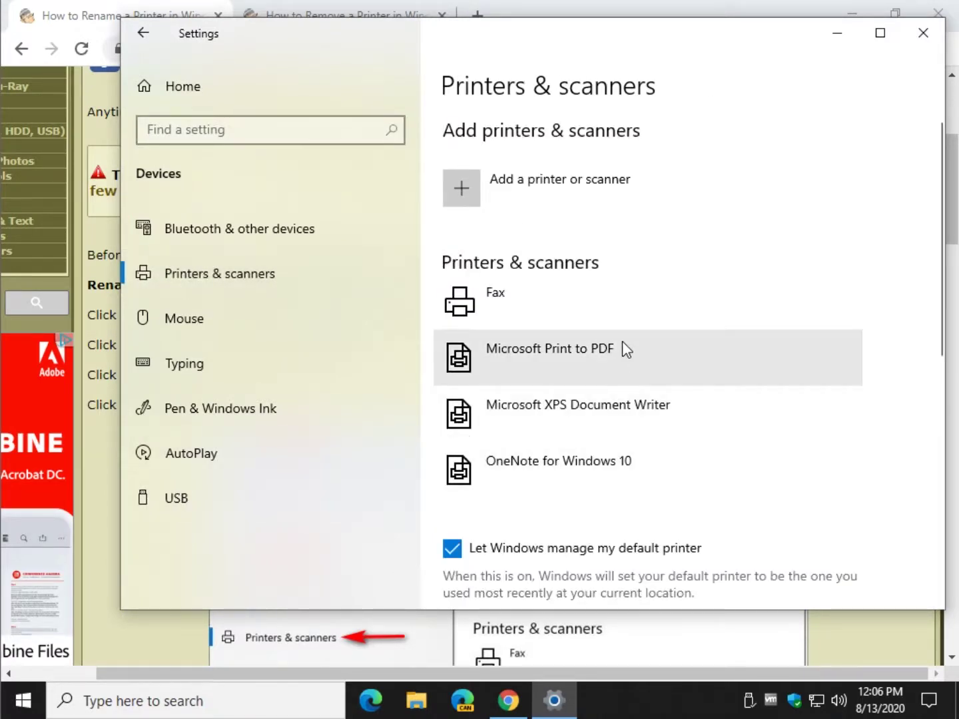
pyautogui.scroll(-3, 606, 347)
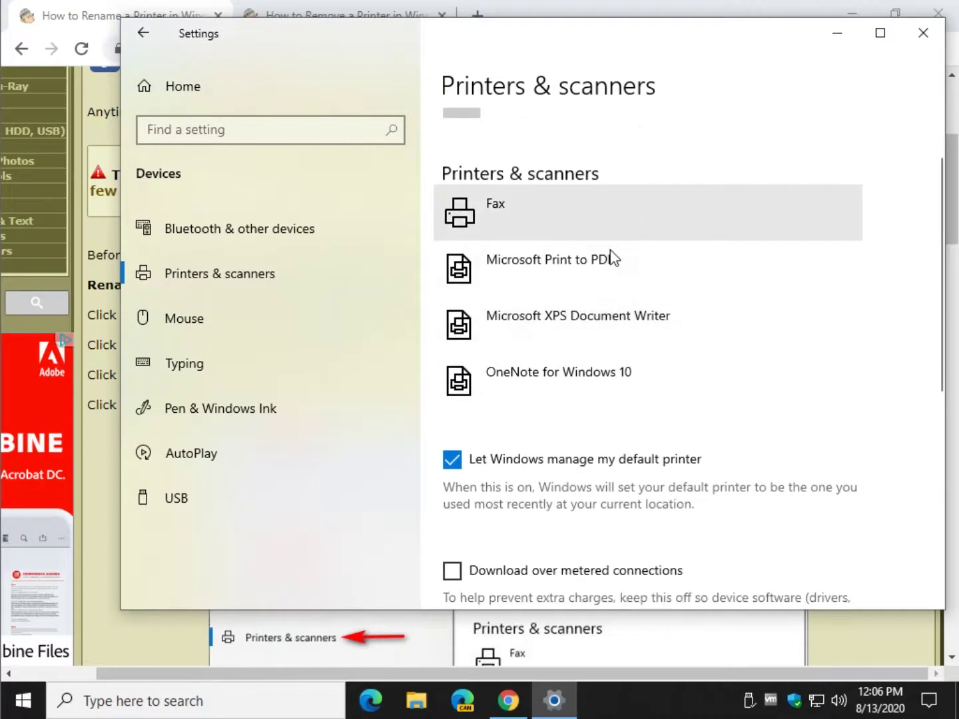
pyautogui.click(564, 267)
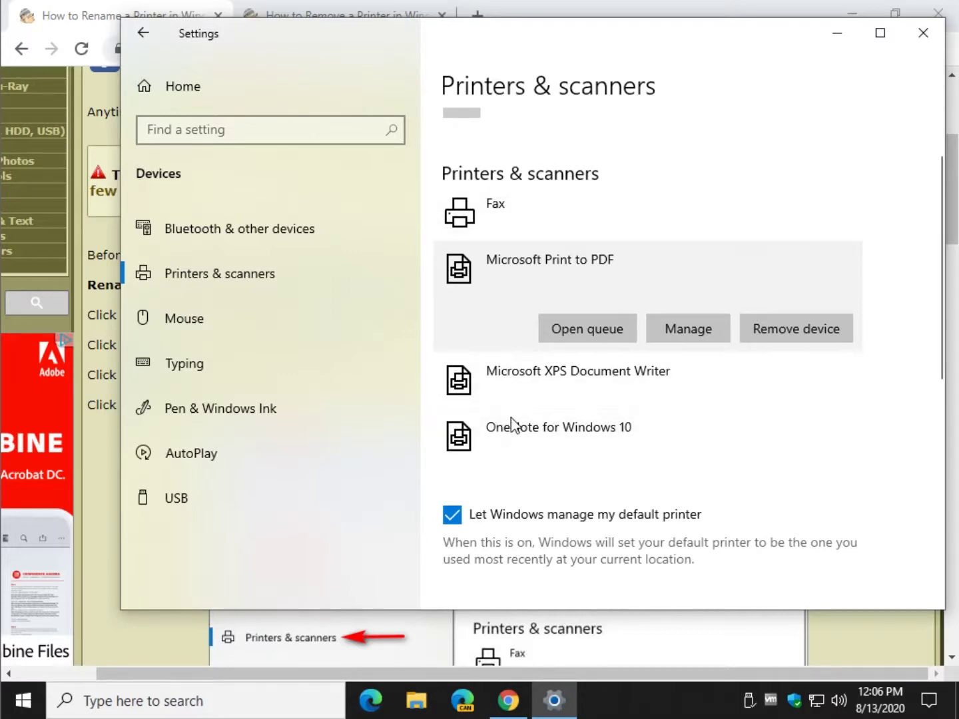
# - Rename Microsoft Print to PDF to 'Microsoft Print to PDF MajorGeeks' in Printer properties, then go back
pyautogui.click(683, 331)
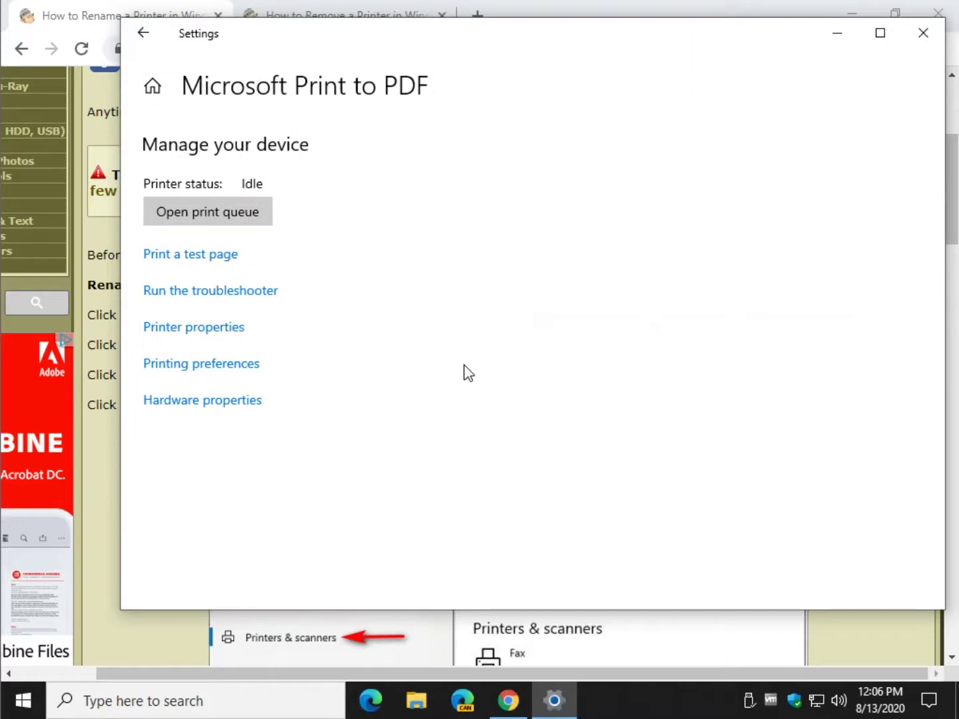
pyautogui.click(224, 331)
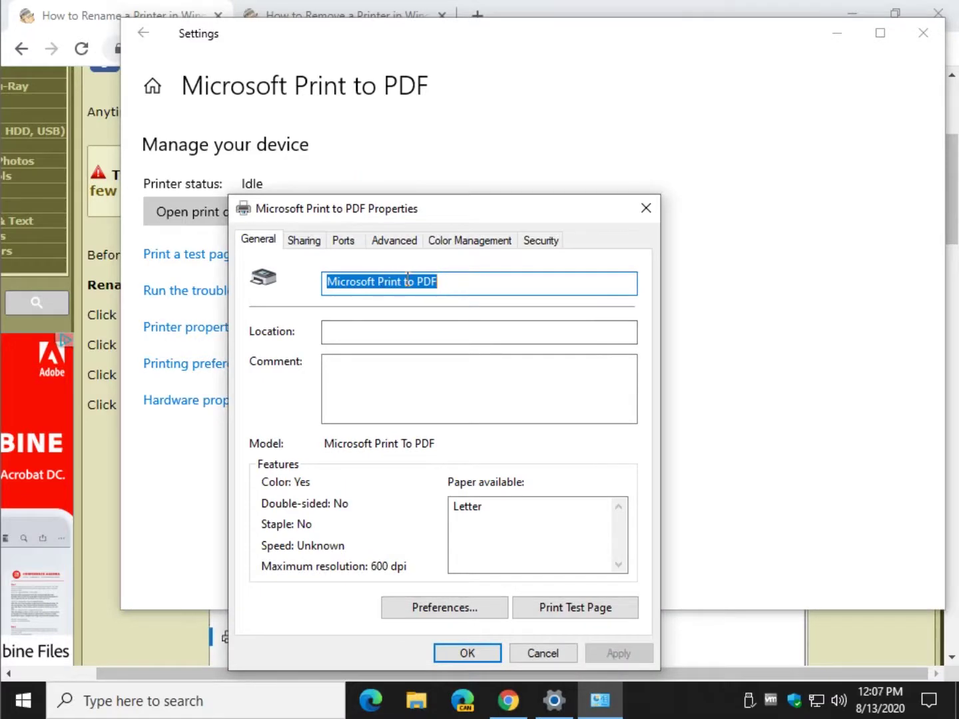
pyautogui.click(450, 280)
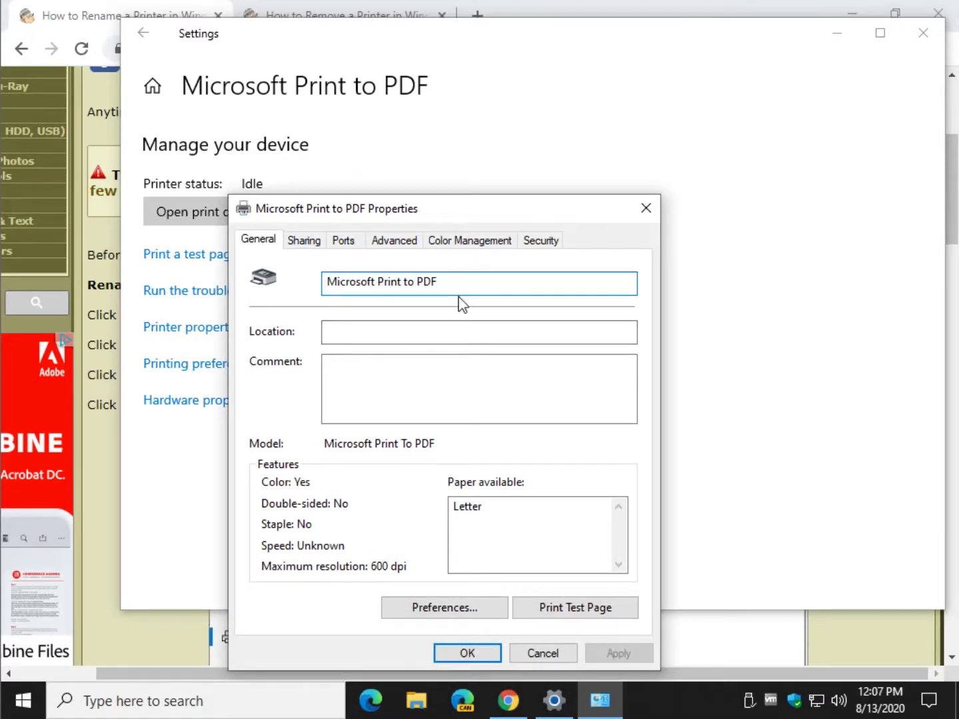
pyautogui.write('MajorGeeks')
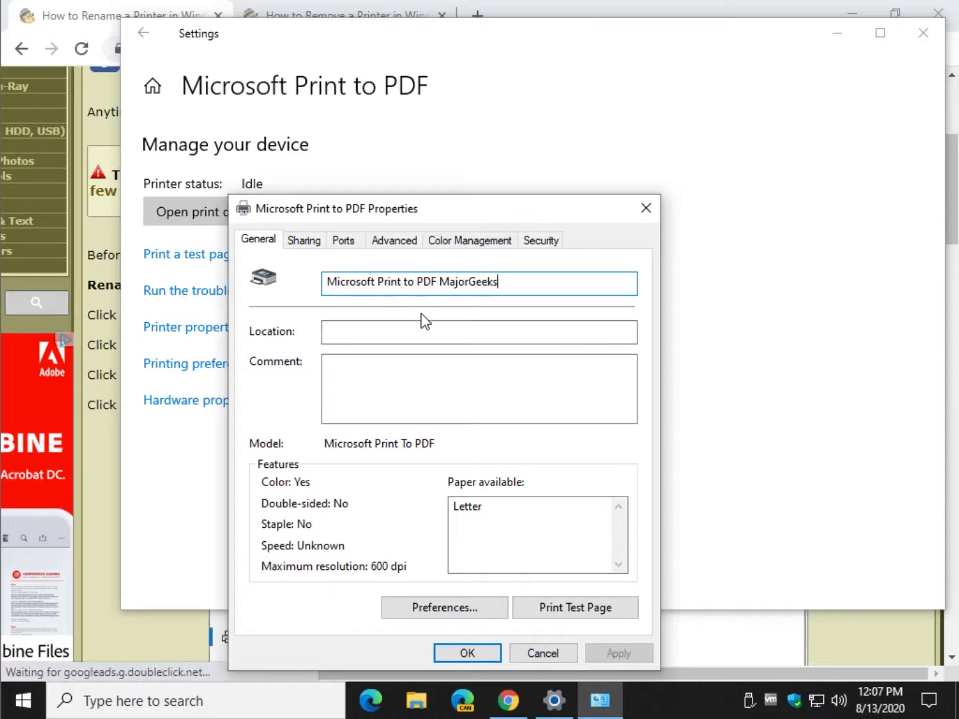
pyautogui.click(468, 653)
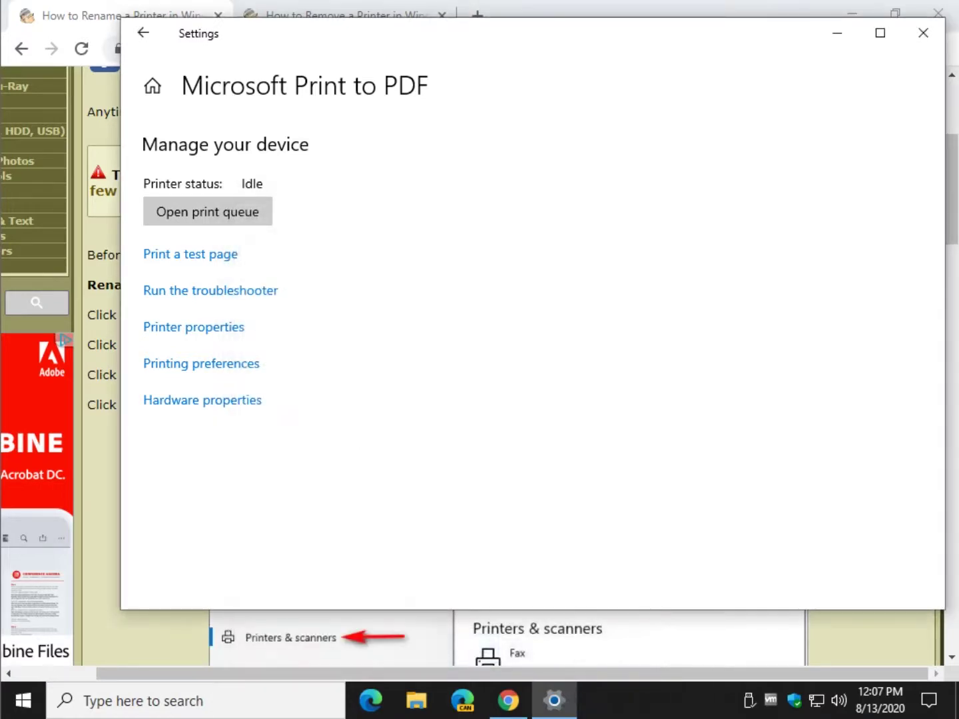
pyautogui.click(145, 34)
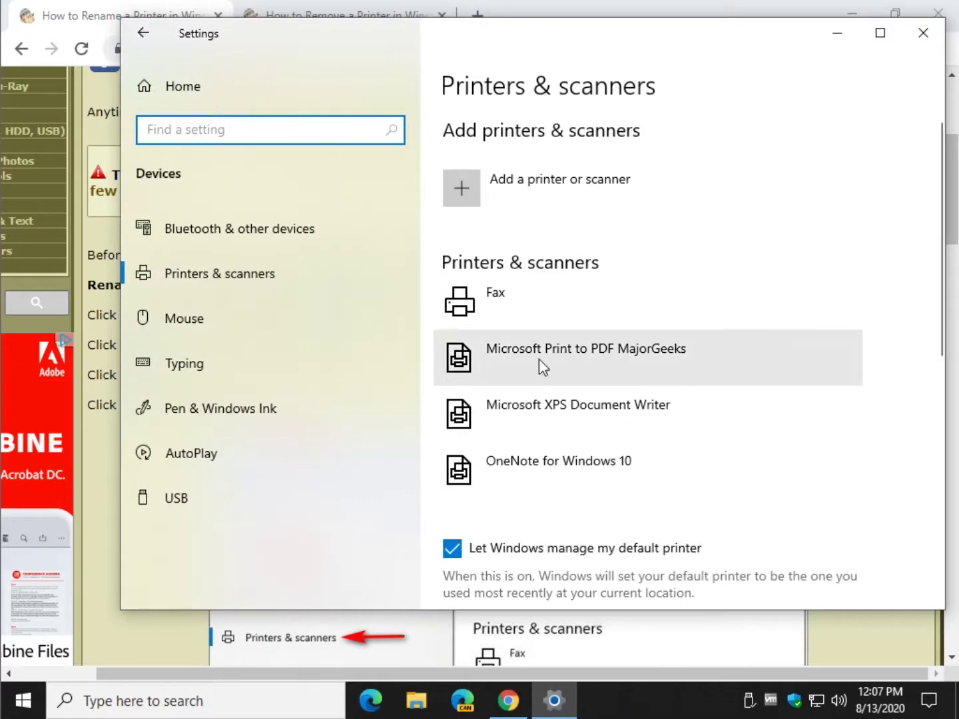
# - Copy the 'Get-Printer | Format-List Name' command from the article's PowerShell section
pyautogui.click(122, 617)
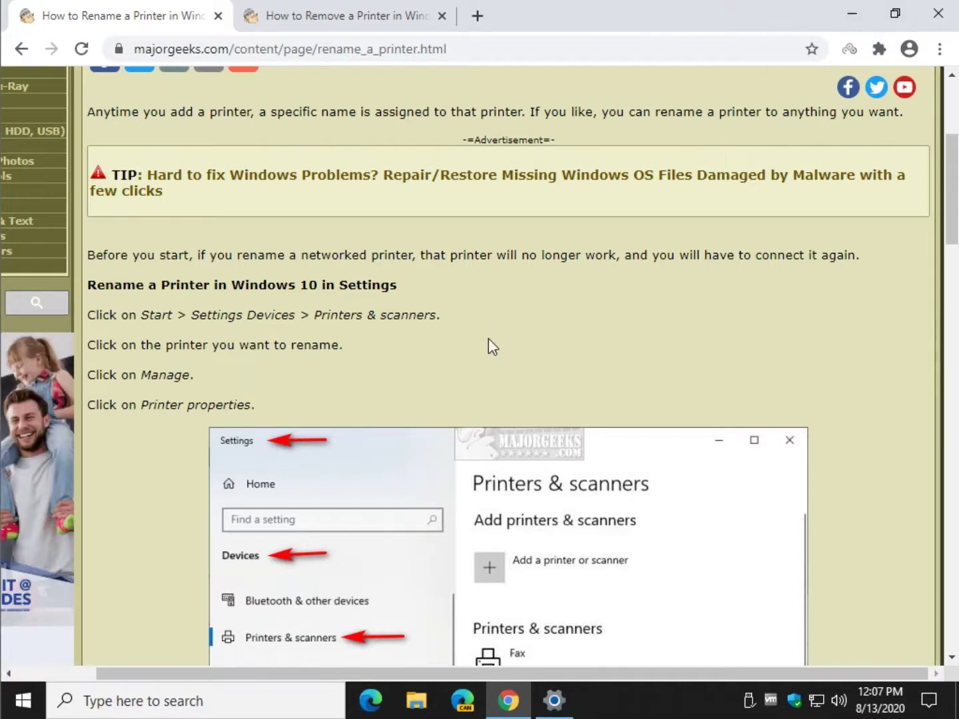
pyautogui.scroll(-4, 488, 339)
pyautogui.scroll(-8, 245, 410)
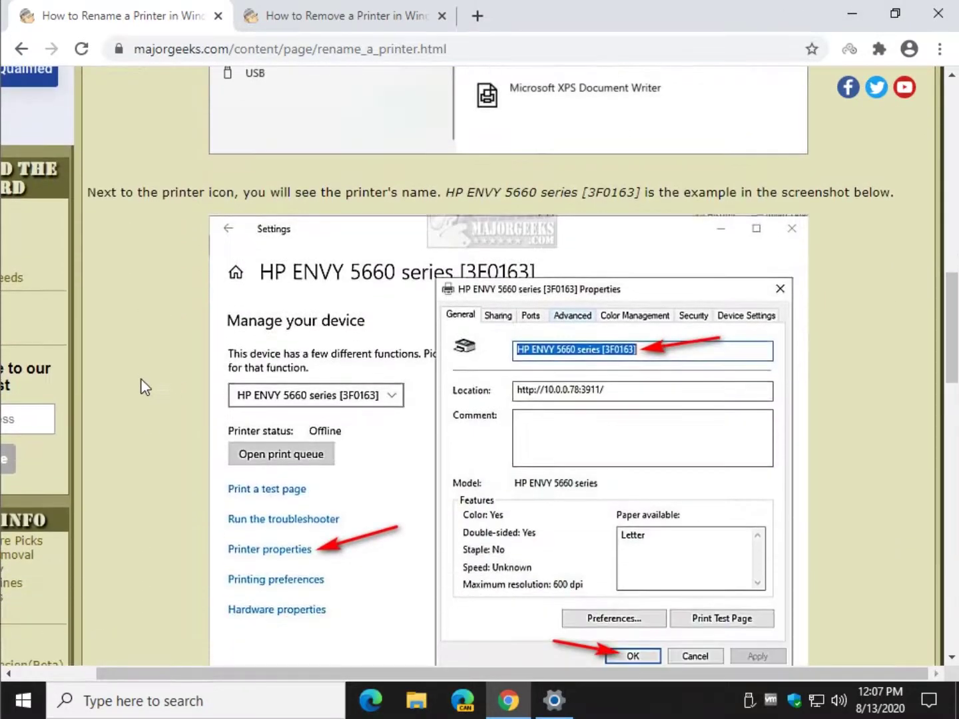
pyautogui.scroll(-7, 140, 385)
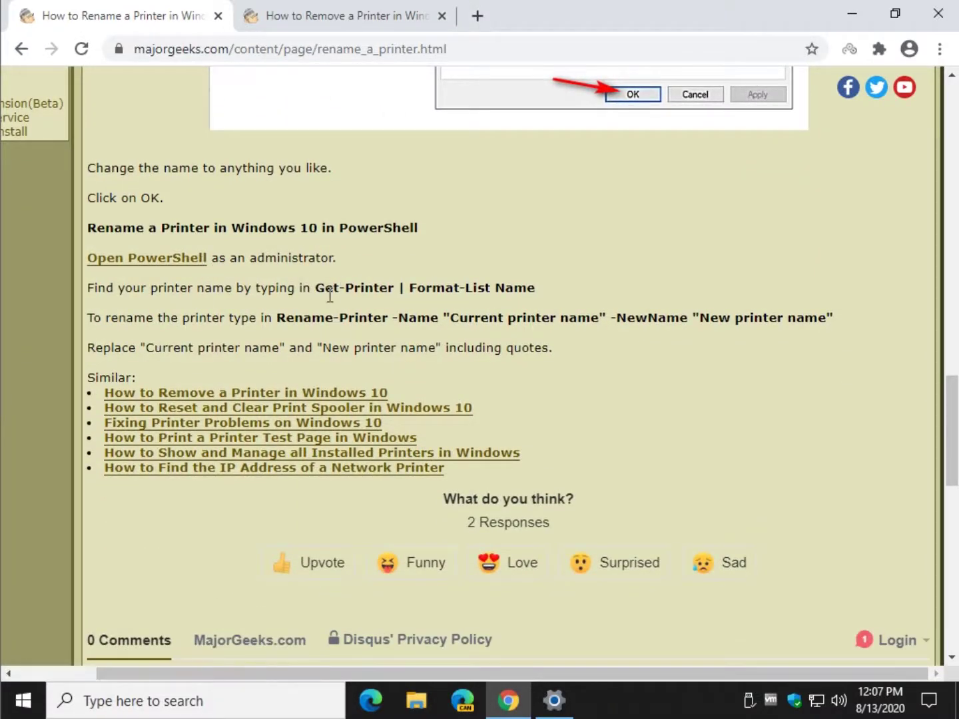
pyautogui.moveTo(316, 288); pyautogui.dragTo(507, 289)
pyautogui.rightClick(505, 288)
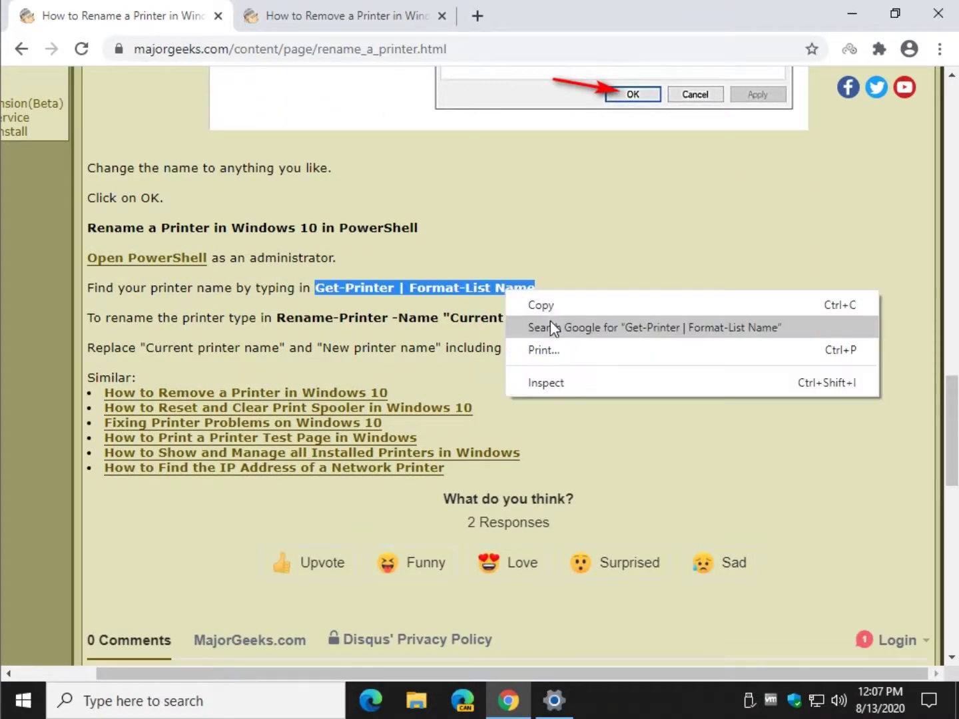
pyautogui.click(554, 298)
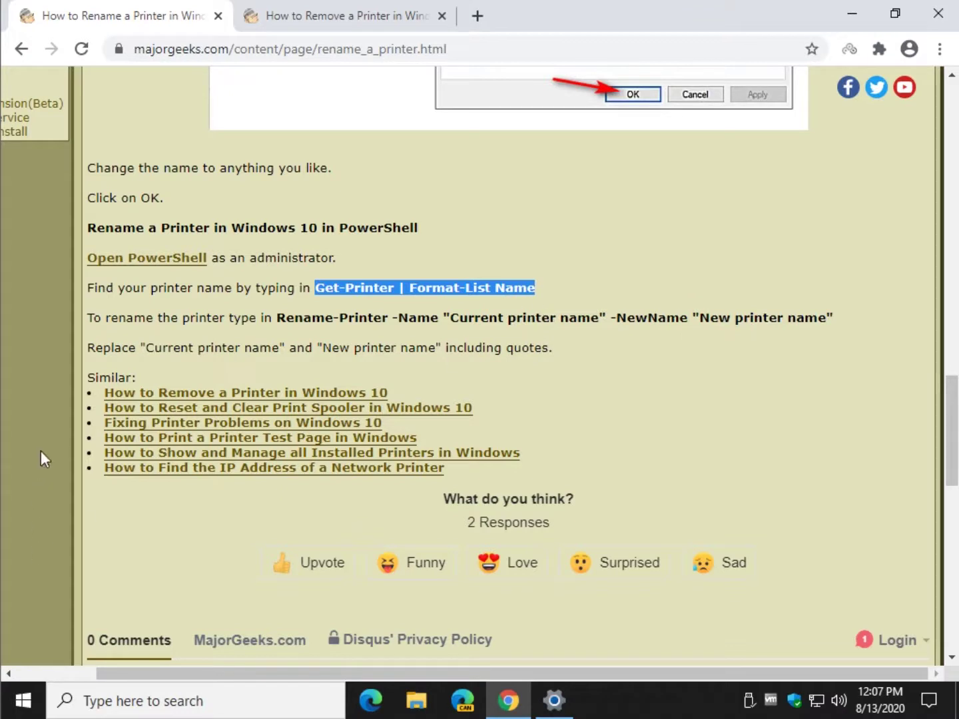
pyautogui.press('super+x')
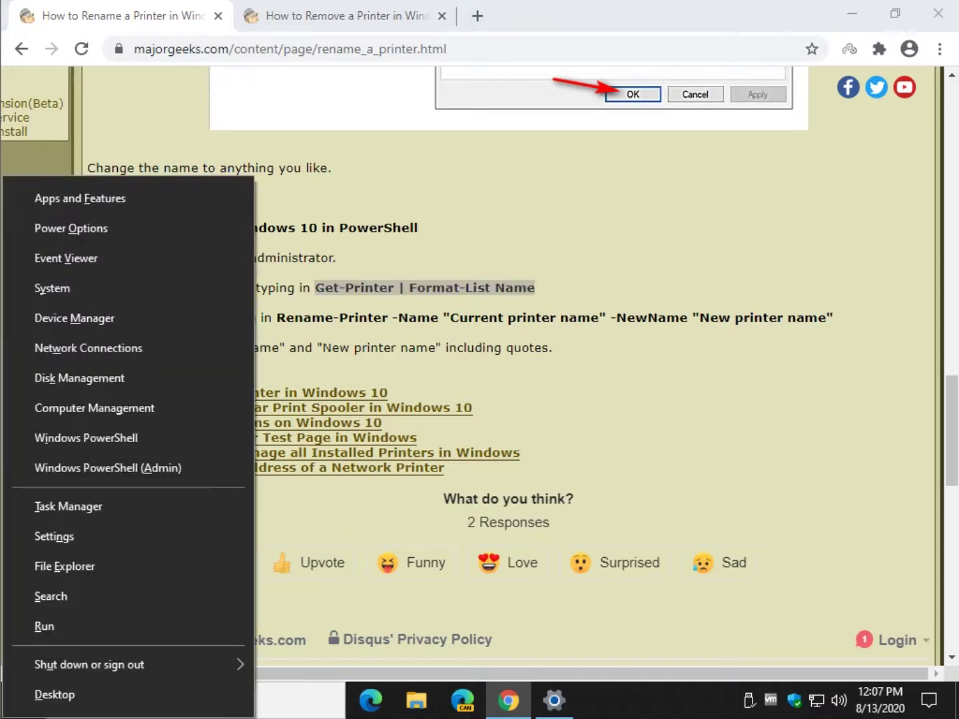
# - Run Get-Printer | Format-List Name in an administrator PowerShell to list the four printers
pyautogui.click(123, 474)
pyautogui.click(407, 468)
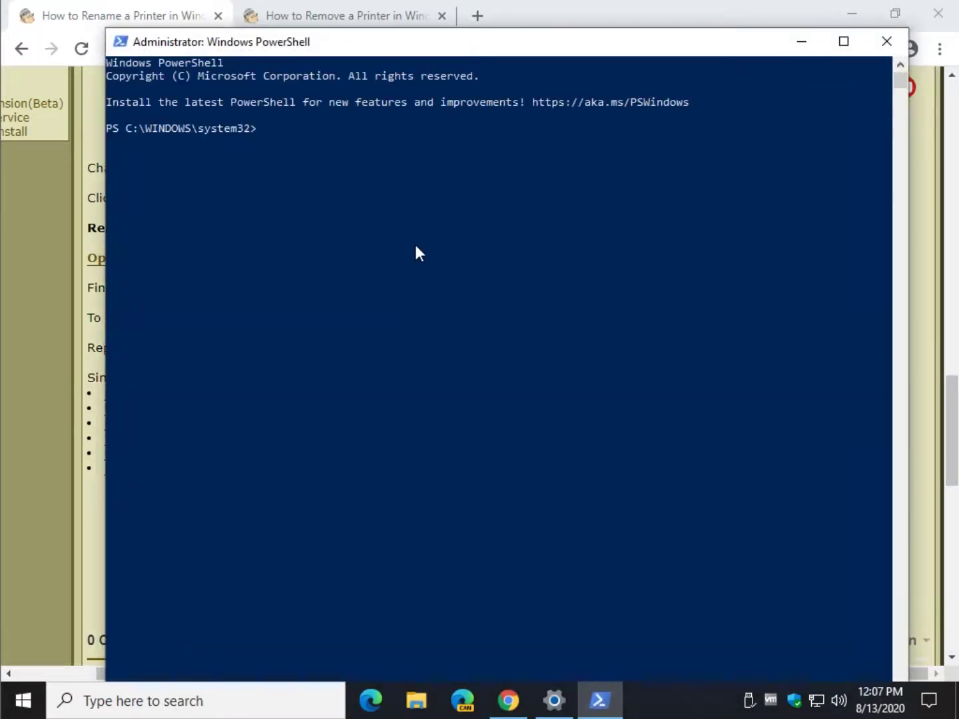
pyautogui.rightClick(416, 245)
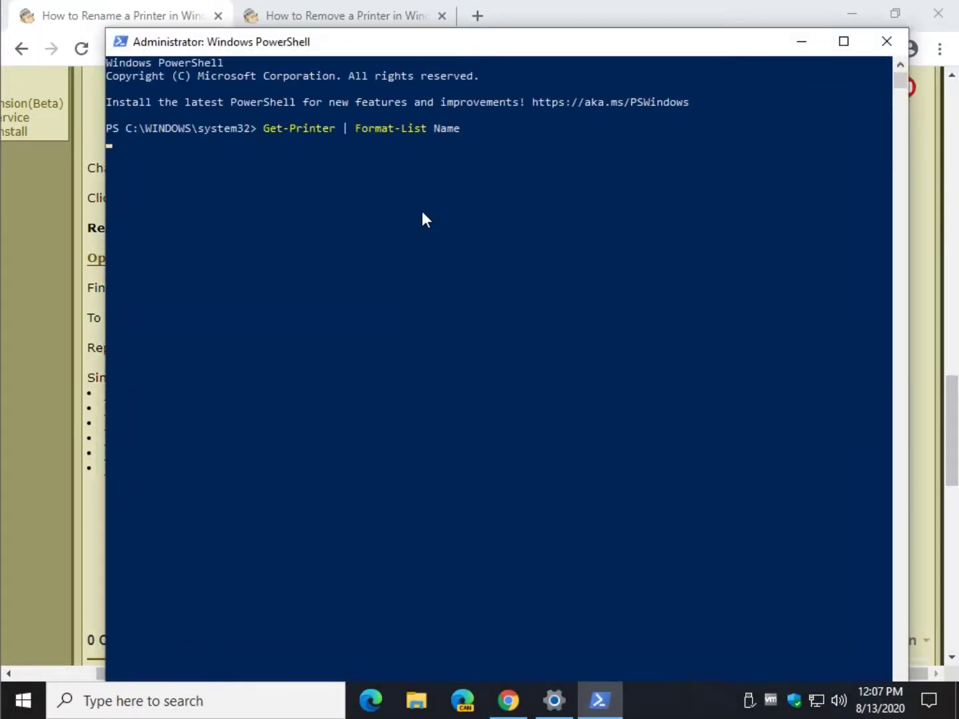
pyautogui.press('Return')
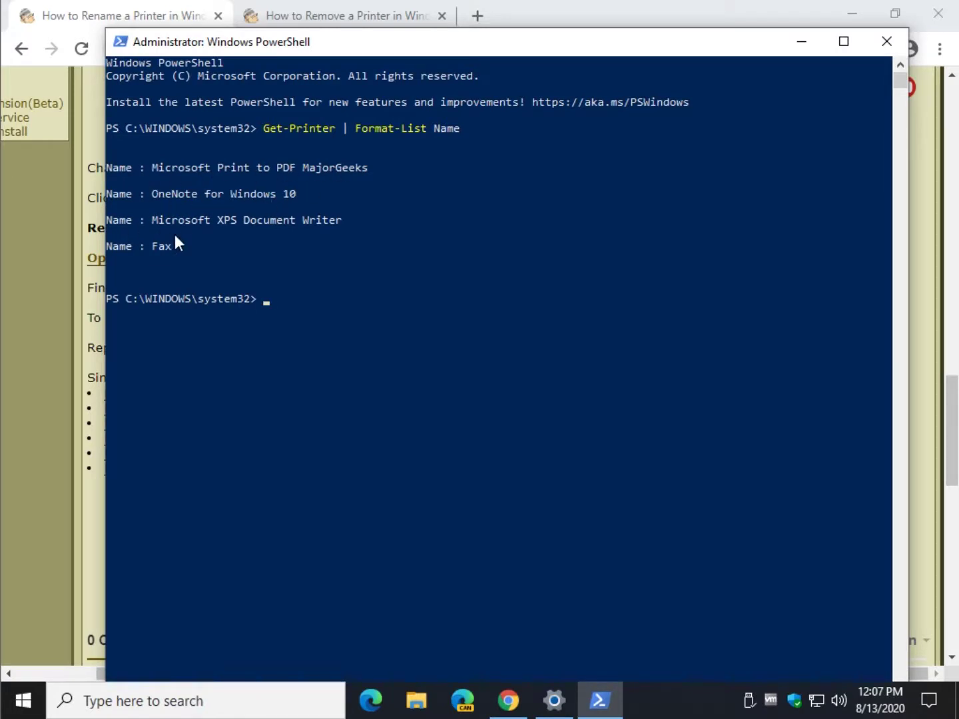
# - Compare the article's Rename-Printer -Name and -NewName parameters with the PowerShell list, then close PowerShell
pyautogui.click(922, 294)
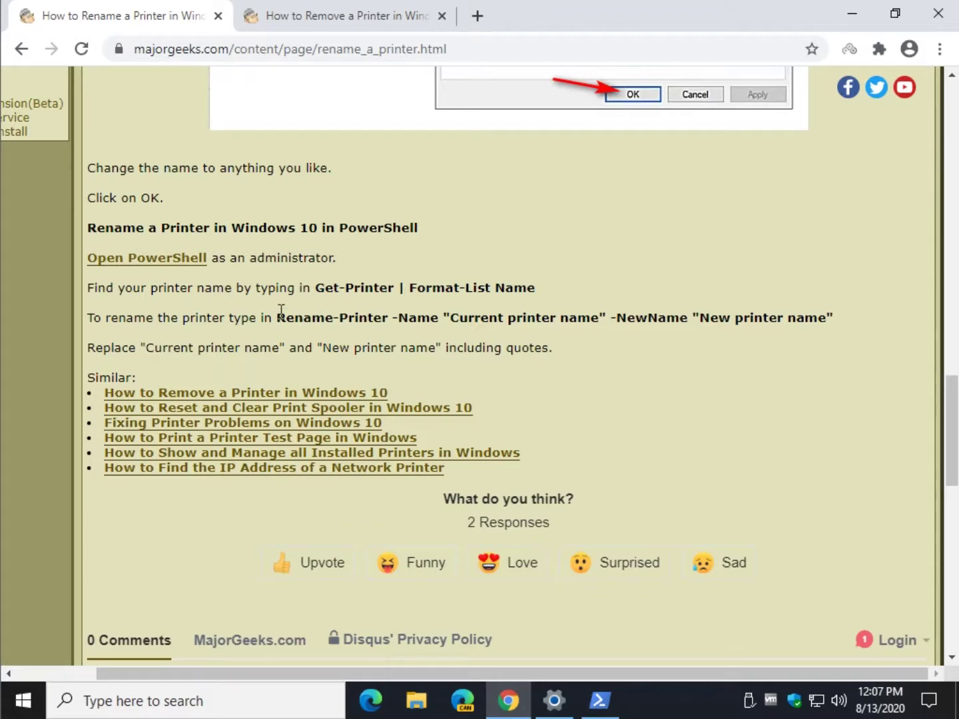
pyautogui.moveTo(279, 315)
pyautogui.mouseDown()
pyautogui.moveTo(389, 312)
pyautogui.moveTo(267, 314)
pyautogui.moveTo(293, 317)
pyautogui.moveTo(278, 318)
pyautogui.mouseUp()
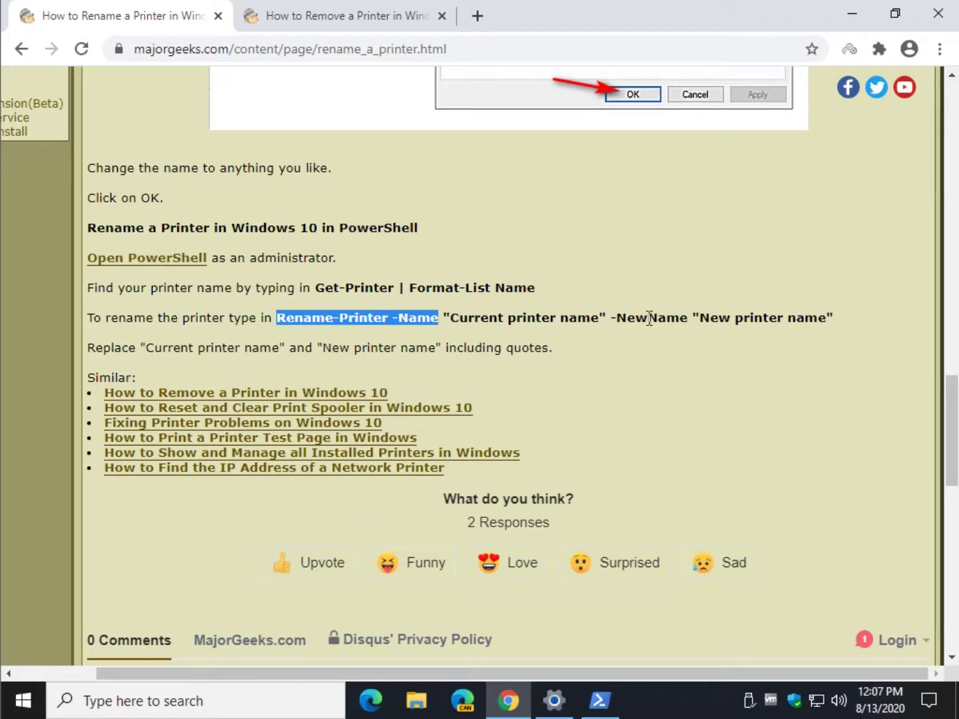
pyautogui.moveTo(612, 319); pyautogui.dragTo(723, 318)
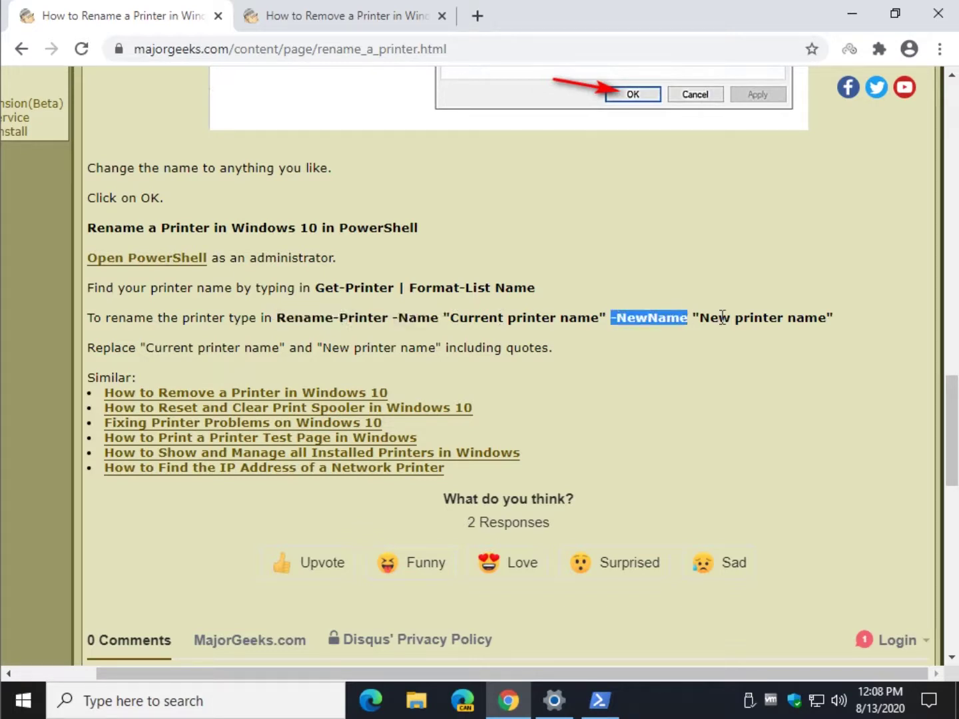
pyautogui.click(599, 699)
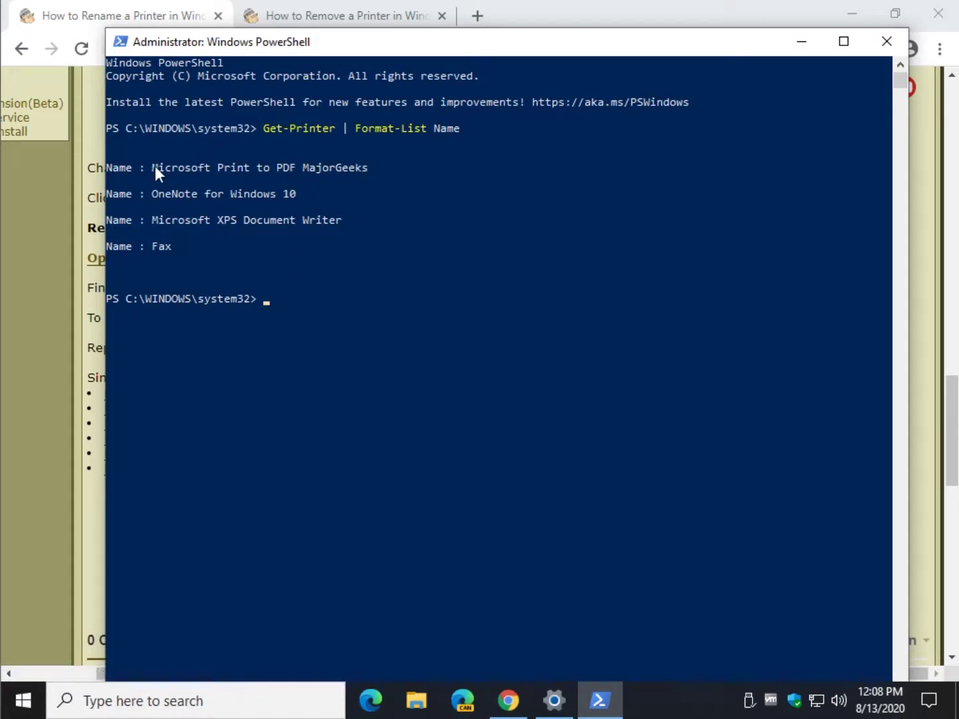
pyautogui.click(919, 430)
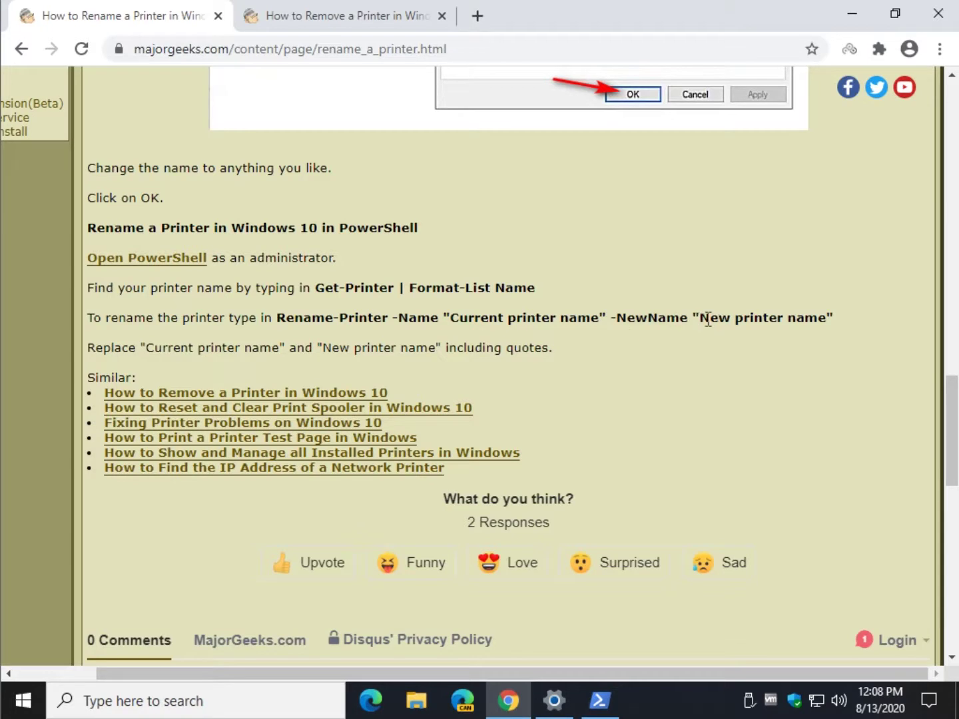
pyautogui.click(601, 702)
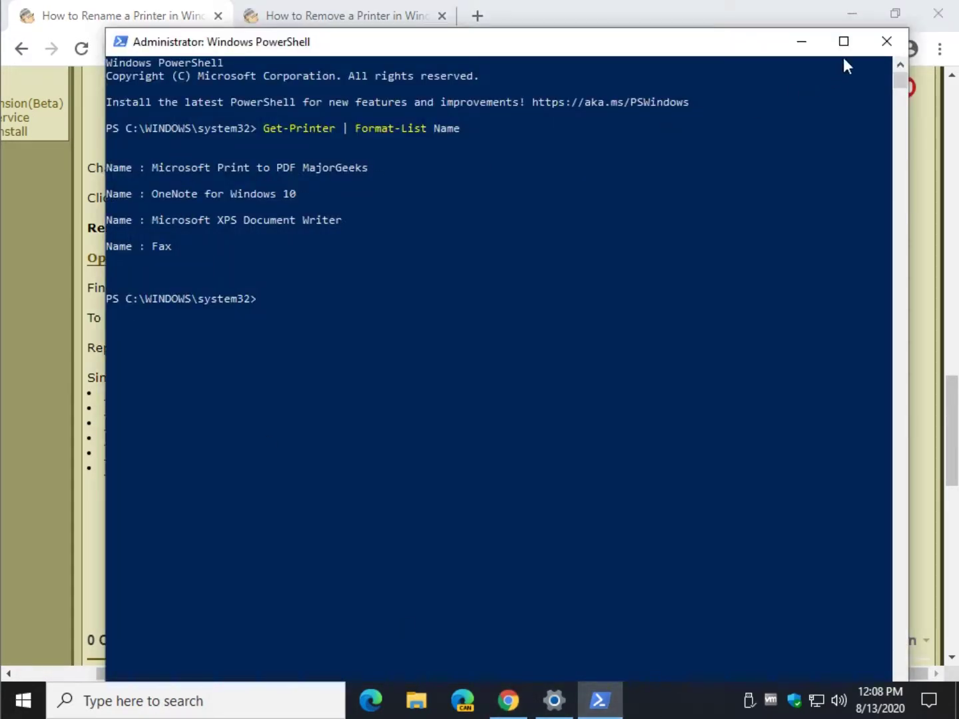
pyautogui.click(901, 47)
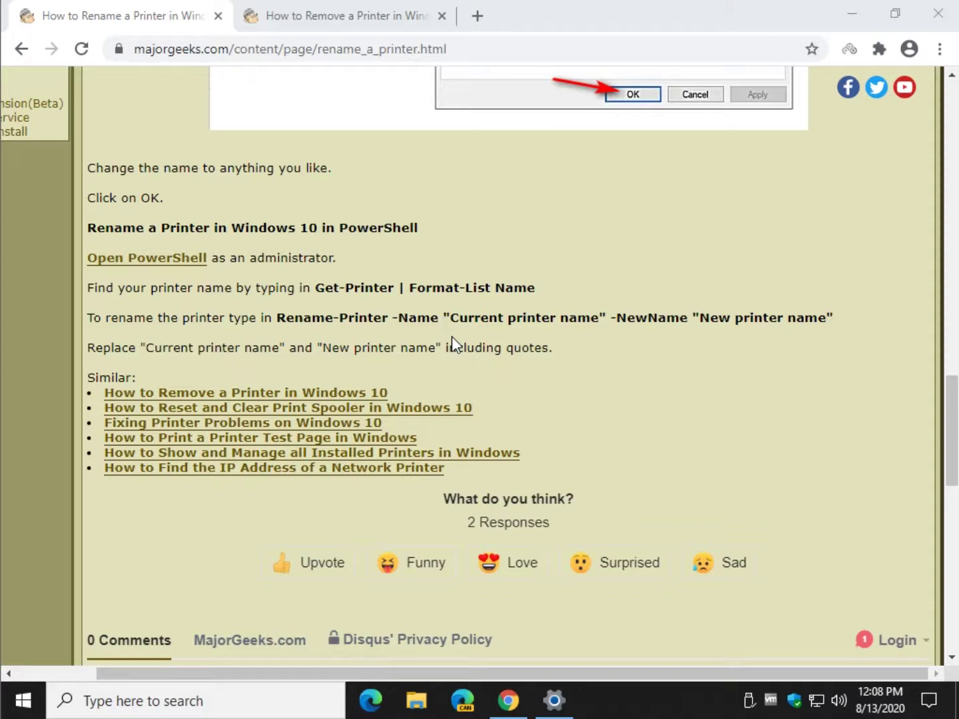
# - Highlight the "Current printer name" placeholder, then clear it and scroll back up
pyautogui.moveTo(452, 316); pyautogui.dragTo(598, 314)
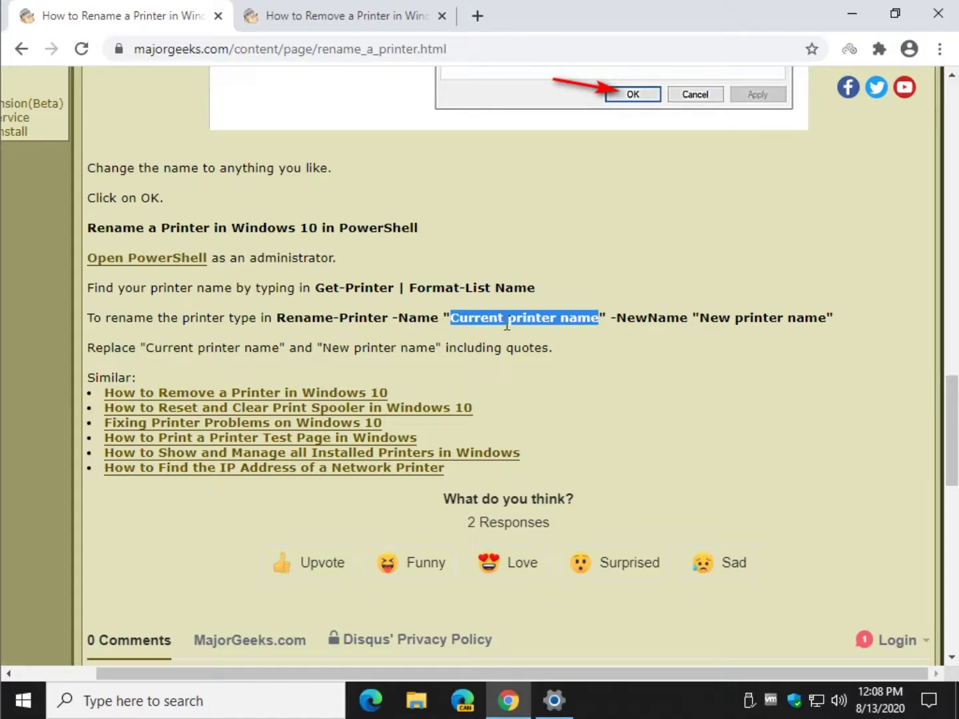
pyautogui.click(611, 259)
pyautogui.scroll(20, 548, 300)
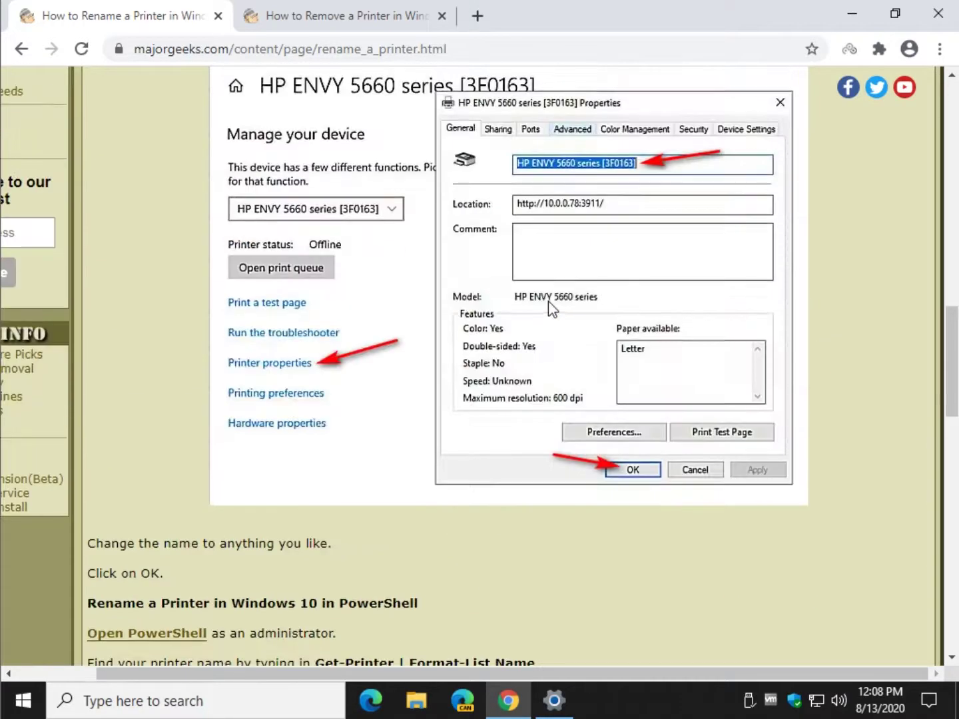
pyautogui.scroll(3, 420, 266)
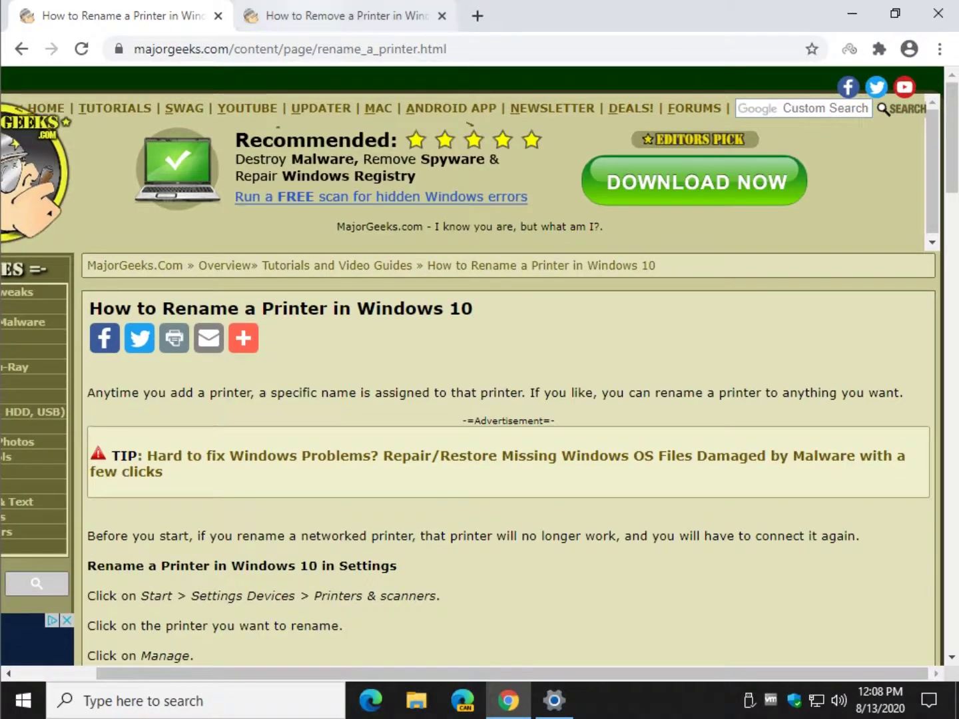
# - Switch to the How to Remove a Printer article and read its Settings method
pyautogui.click(349, 19)
pyautogui.scroll(-3, 519, 430)
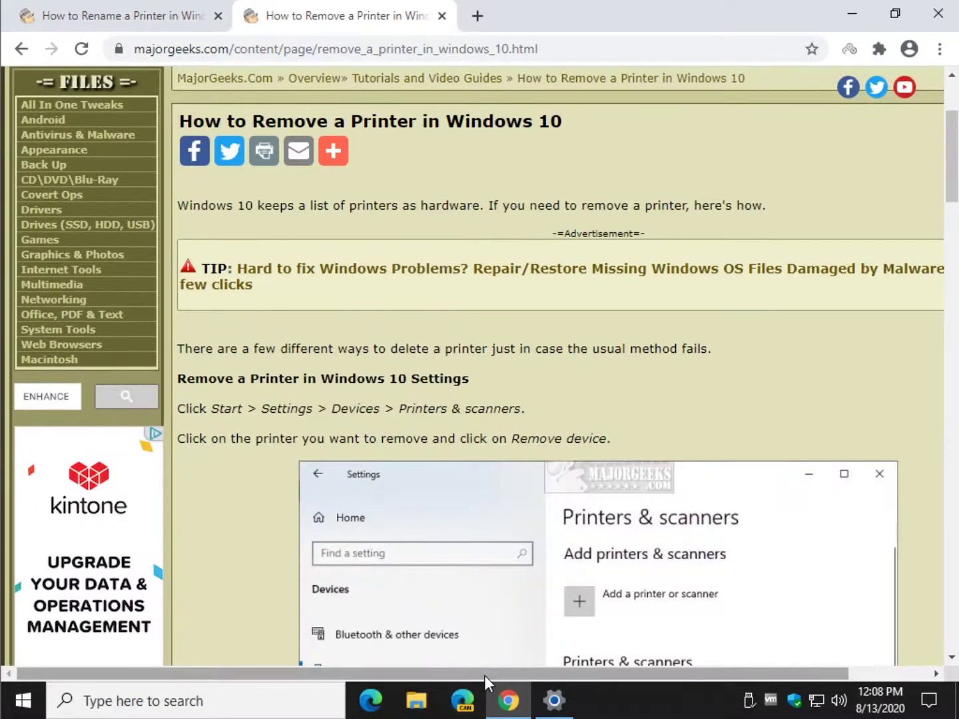
pyautogui.moveTo(484, 675); pyautogui.dragTo(620, 672)
pyautogui.scroll(-3, 339, 359)
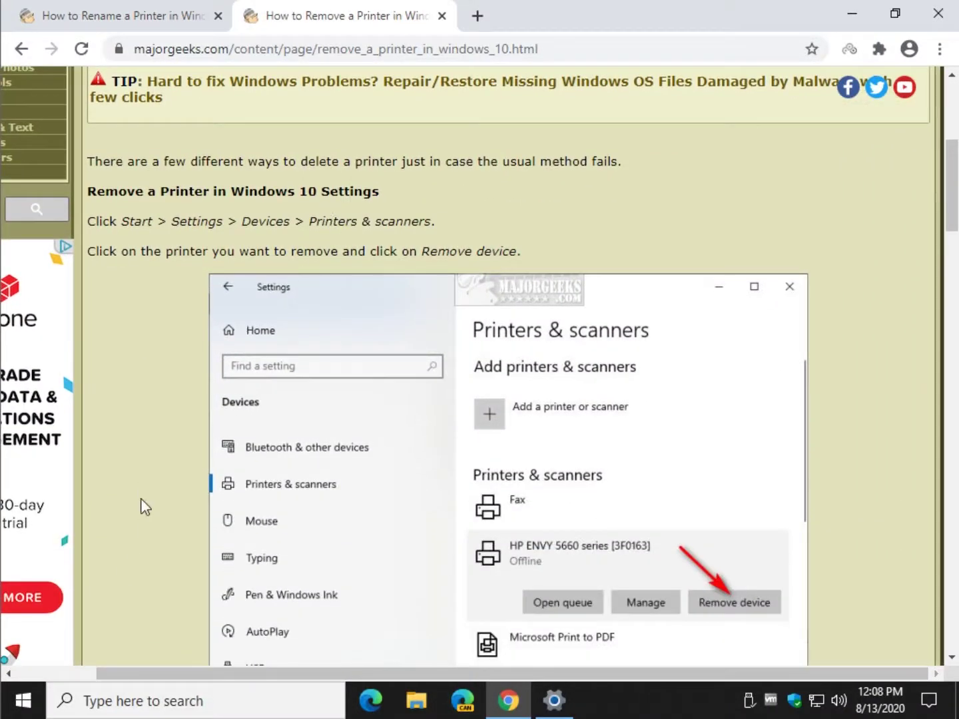
pyautogui.scroll(-2, 182, 429)
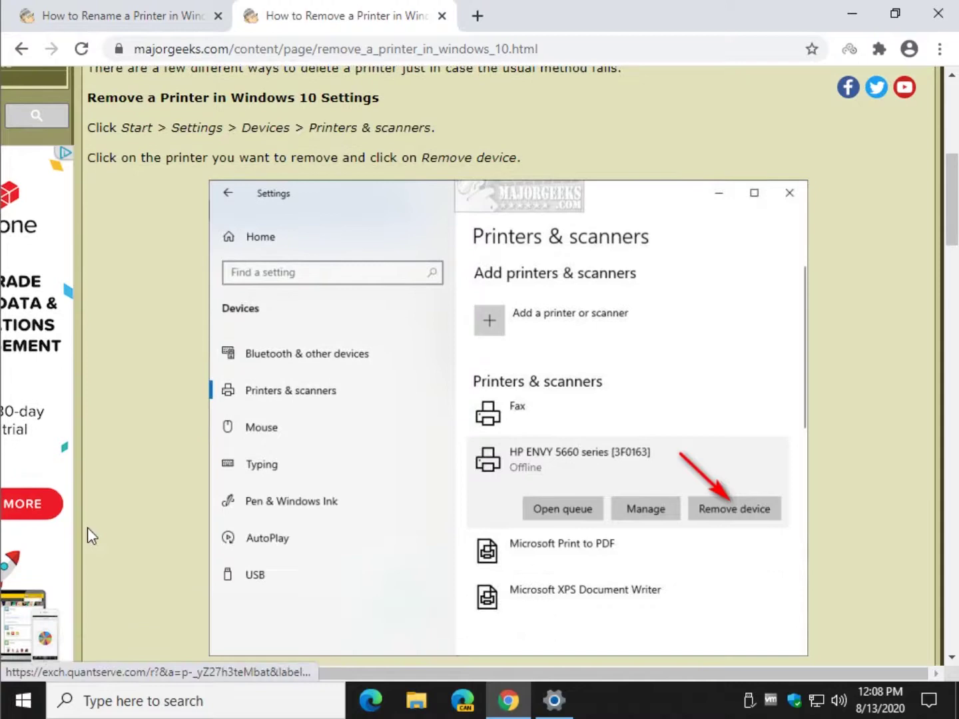
# - Check the Printers & scanners settings, then continue reading the removal steps in the article
pyautogui.click(555, 701)
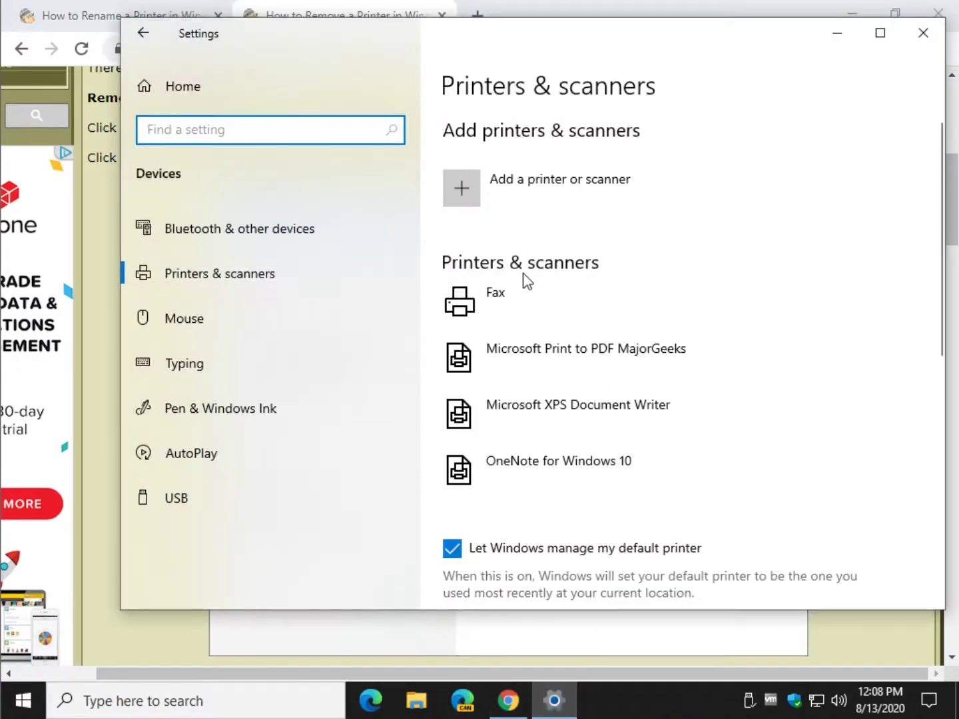
pyautogui.click(168, 631)
pyautogui.scroll(-2, 507, 459)
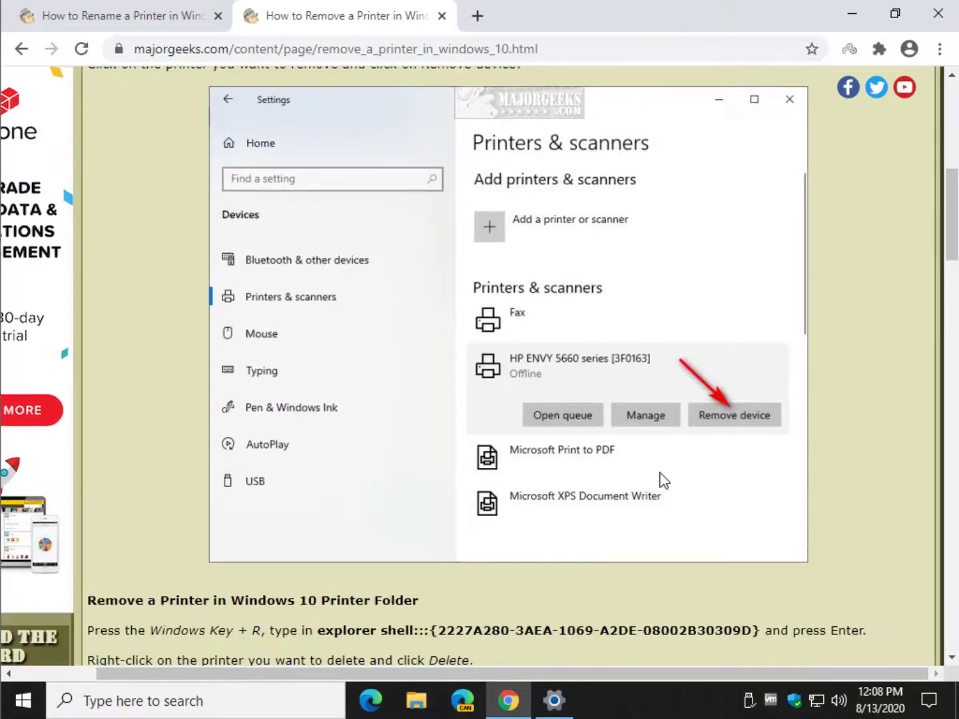
pyautogui.scroll(-2, 619, 319)
pyautogui.scroll(-4, 589, 270)
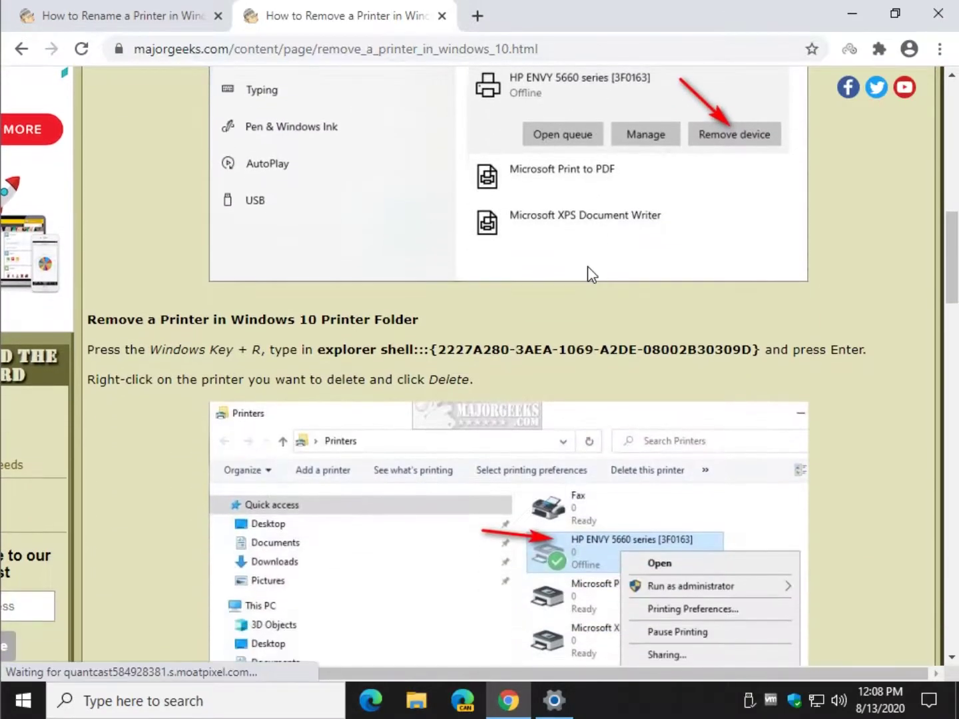
# - Remove the Microsoft Print to PDF MajorGeeks printer and confirm with Yes
pyautogui.click(554, 701)
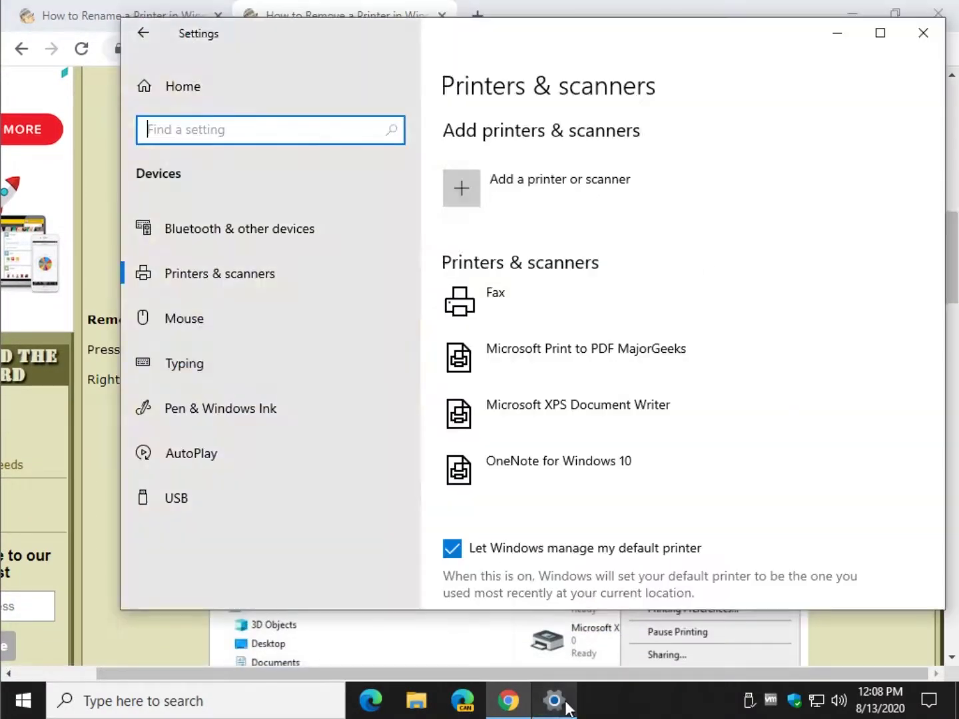
pyautogui.click(580, 369)
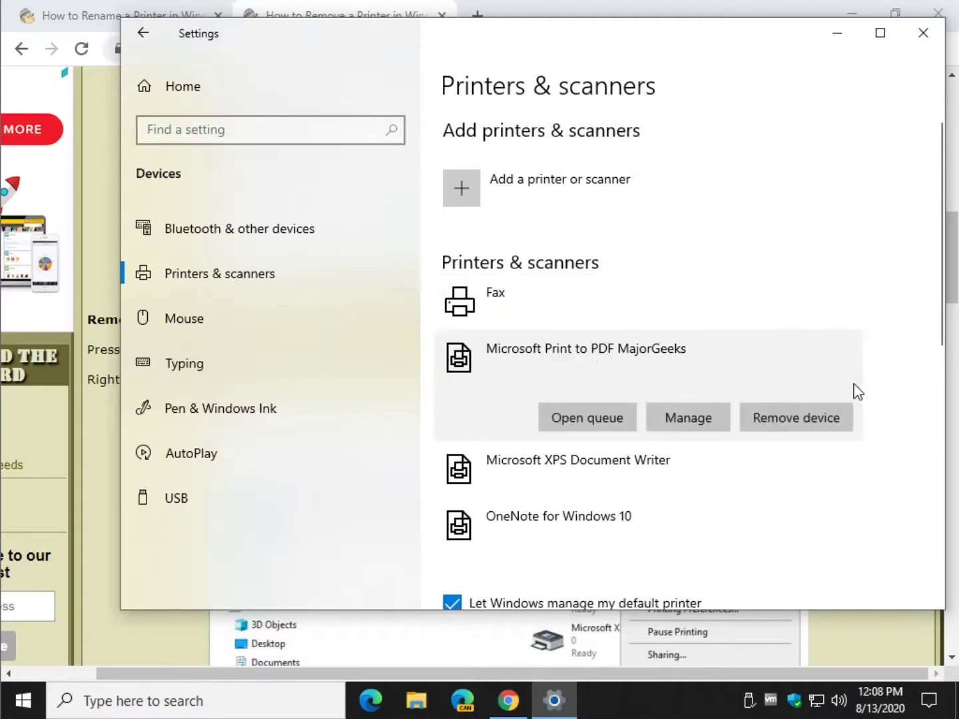
pyautogui.click(807, 418)
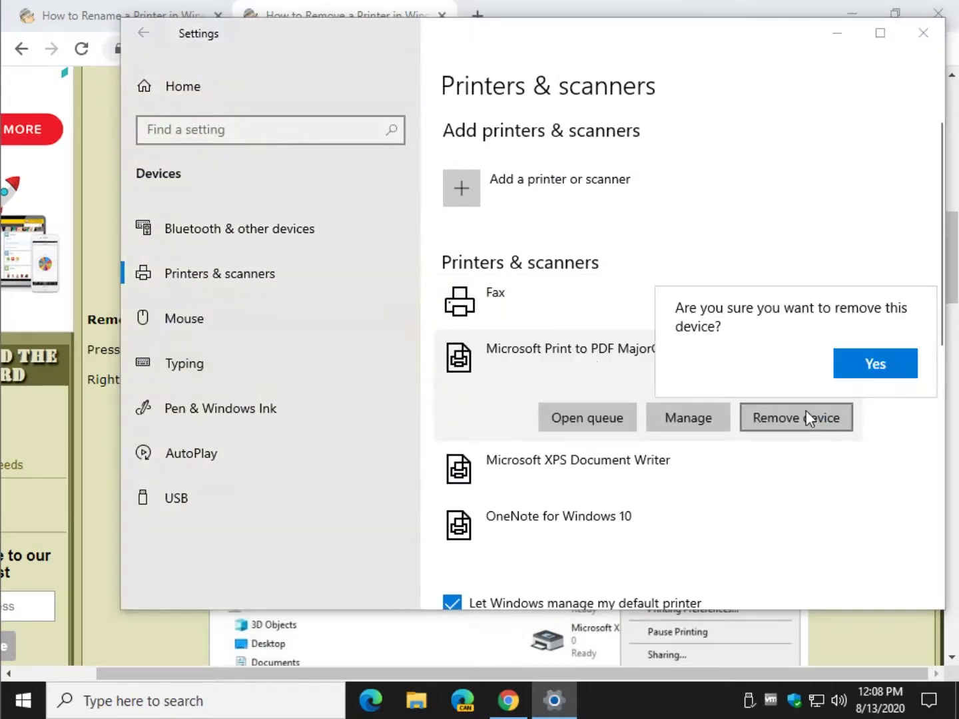
pyautogui.click(891, 360)
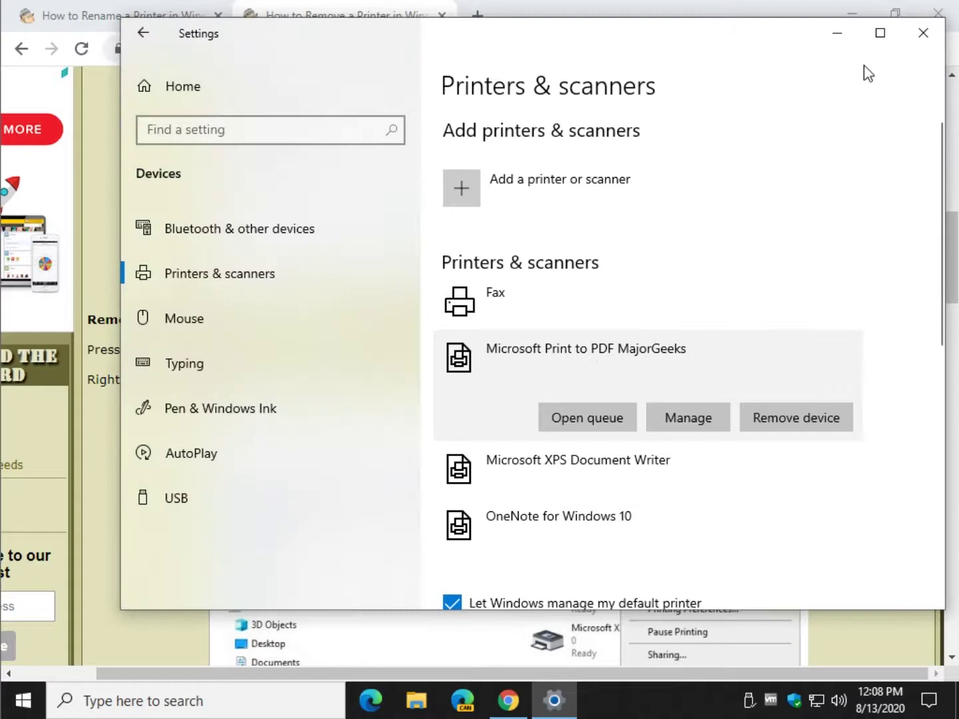
pyautogui.click(923, 31)
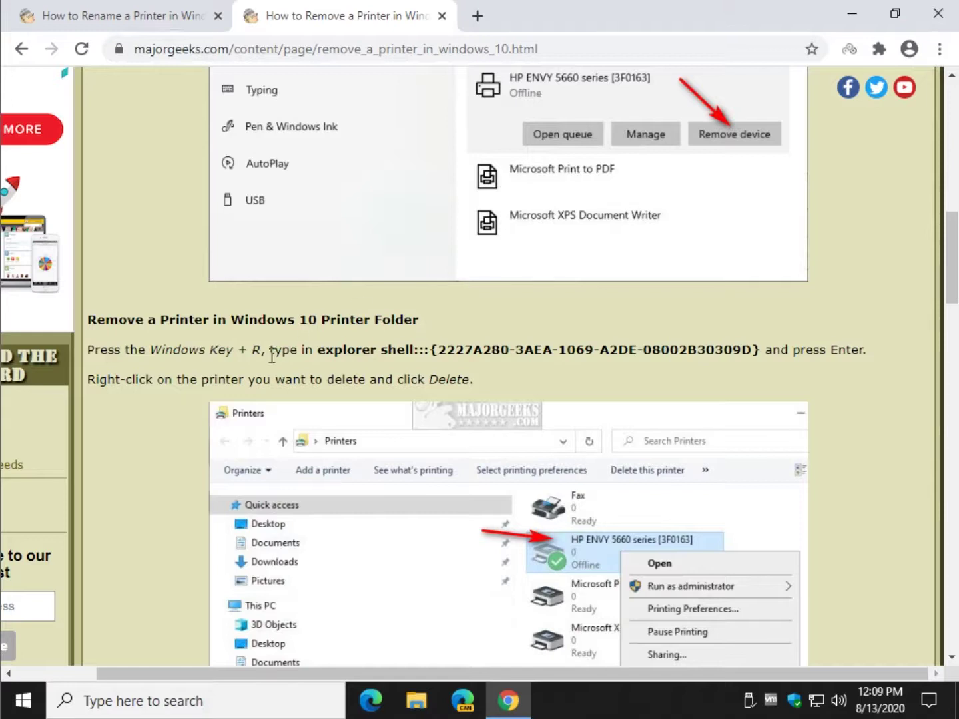
pyautogui.moveTo(318, 350); pyautogui.dragTo(770, 357)
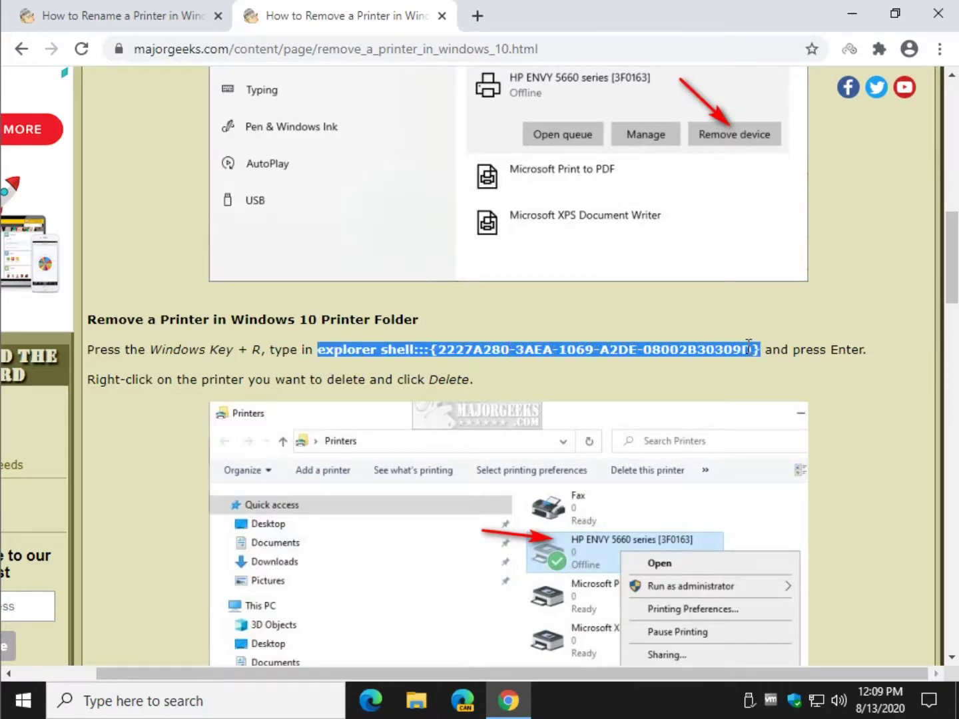
pyautogui.rightClick(767, 359)
pyautogui.click(767, 362)
pyautogui.click(417, 703)
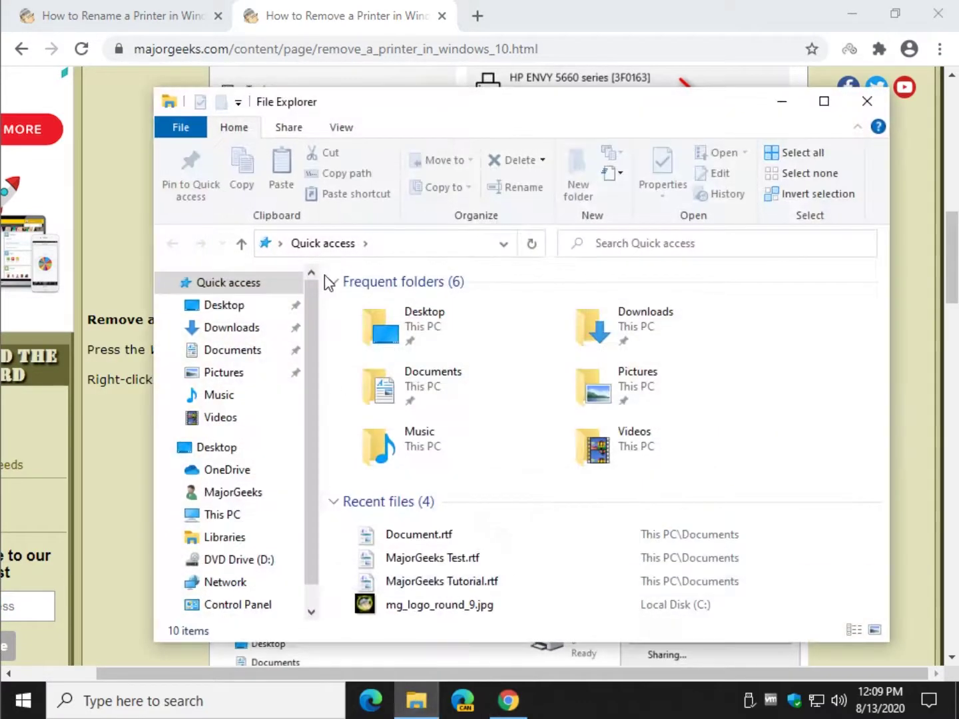
pyautogui.click(441, 245)
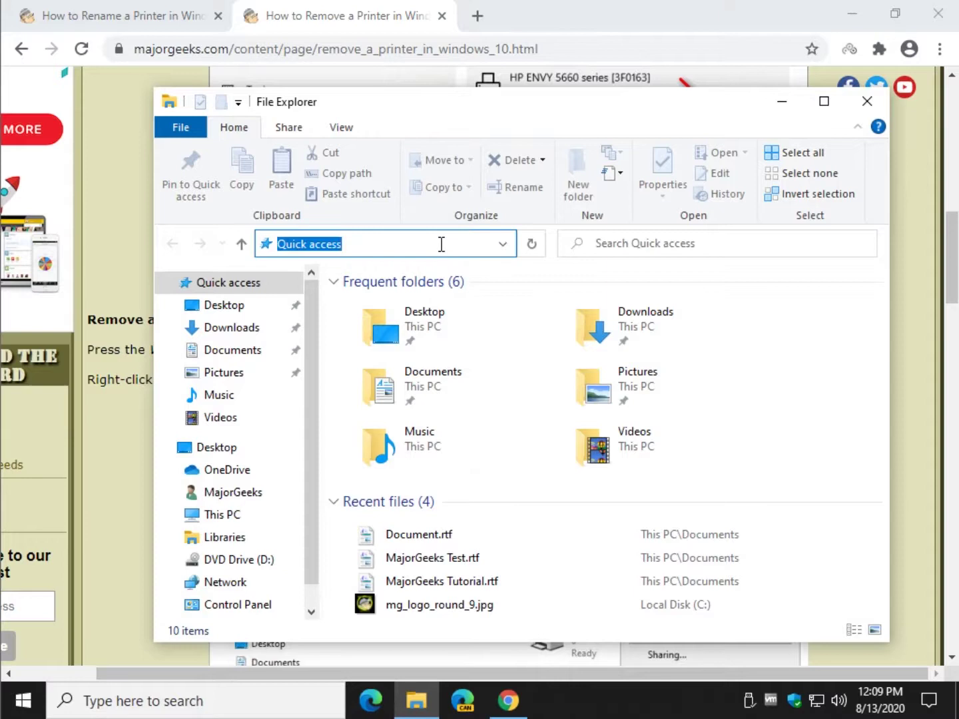
pyautogui.press('BackSpace')
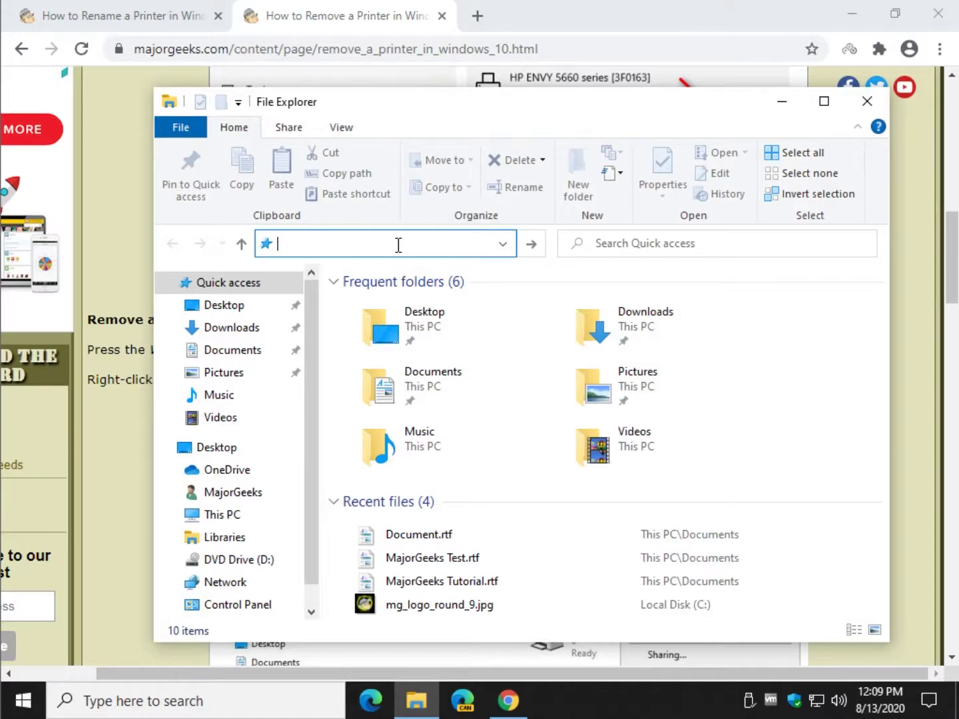
pyautogui.hotkey('ctrl', 'v')
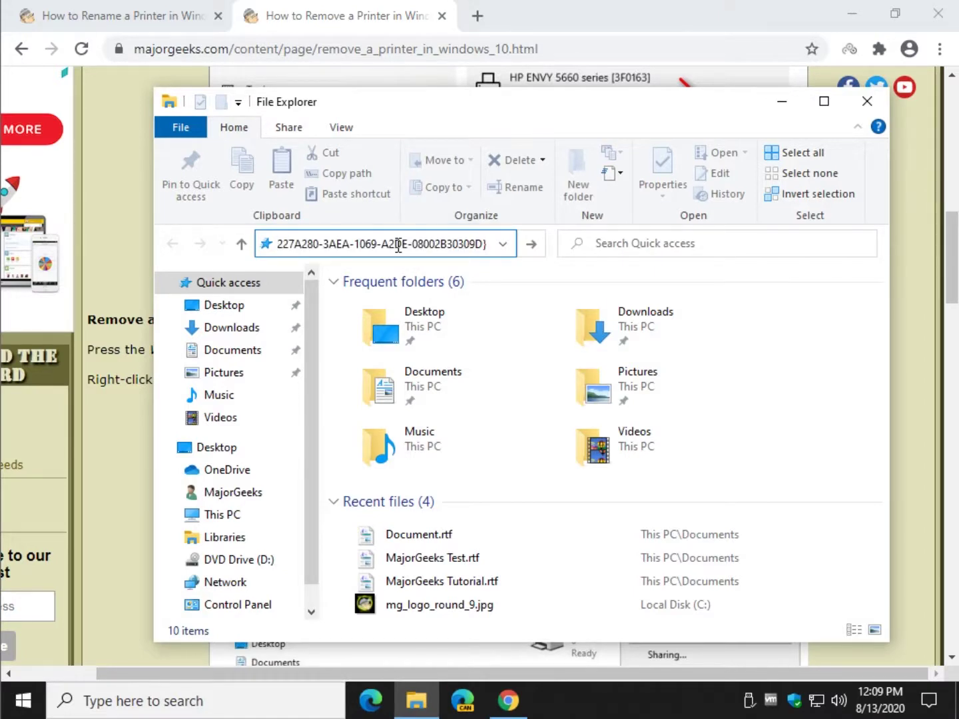
pyautogui.press('Return')
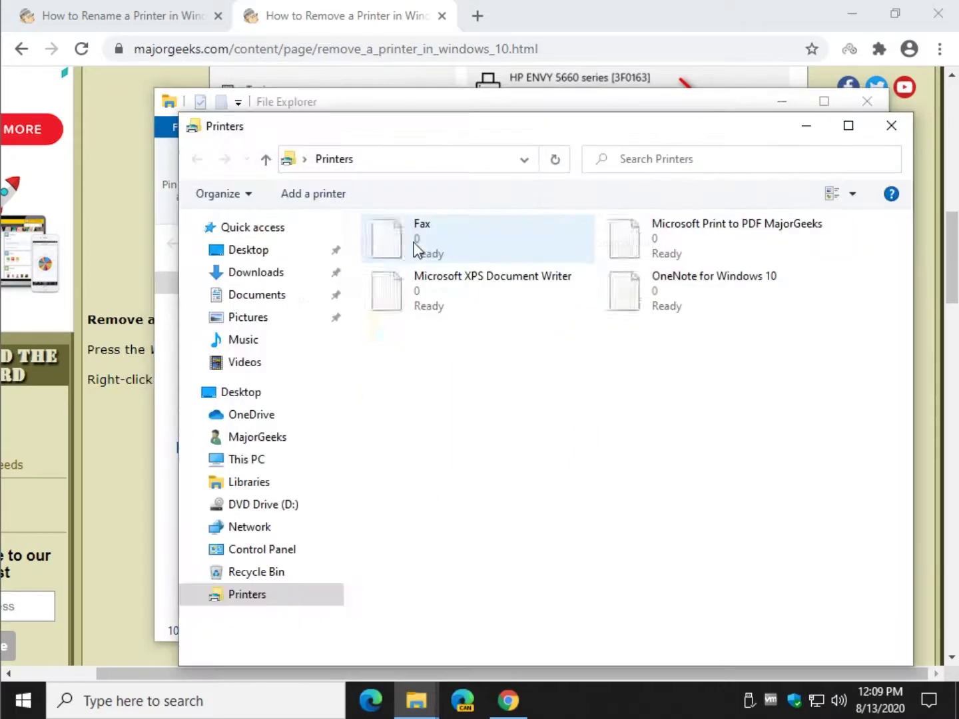
pyautogui.click(668, 240)
pyautogui.rightClick(670, 236)
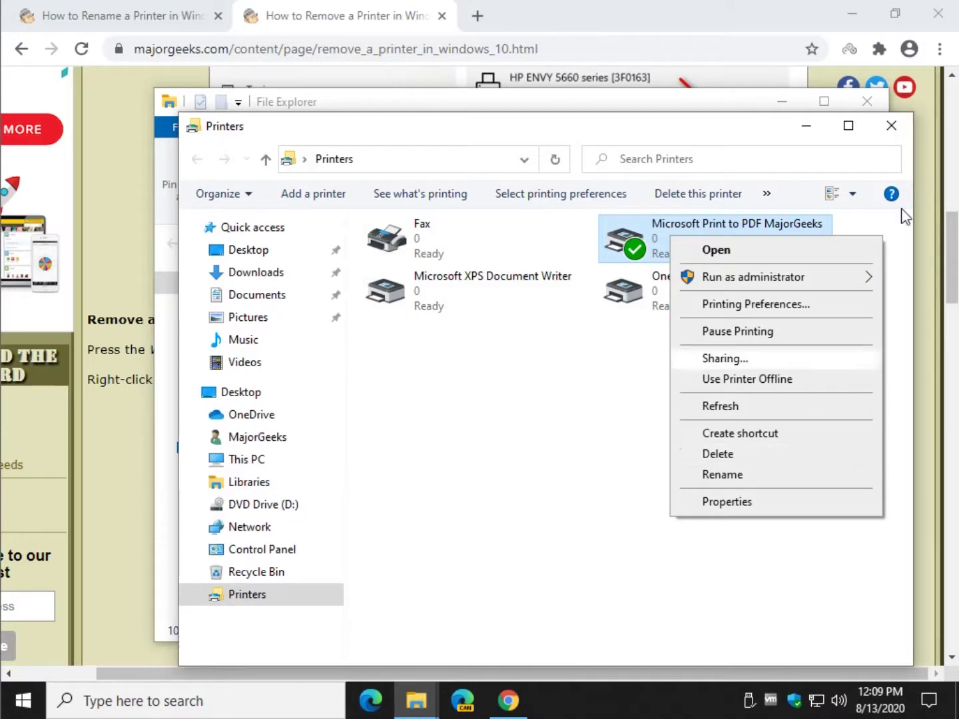
pyautogui.click(890, 125)
pyautogui.scroll(-9, 316, 365)
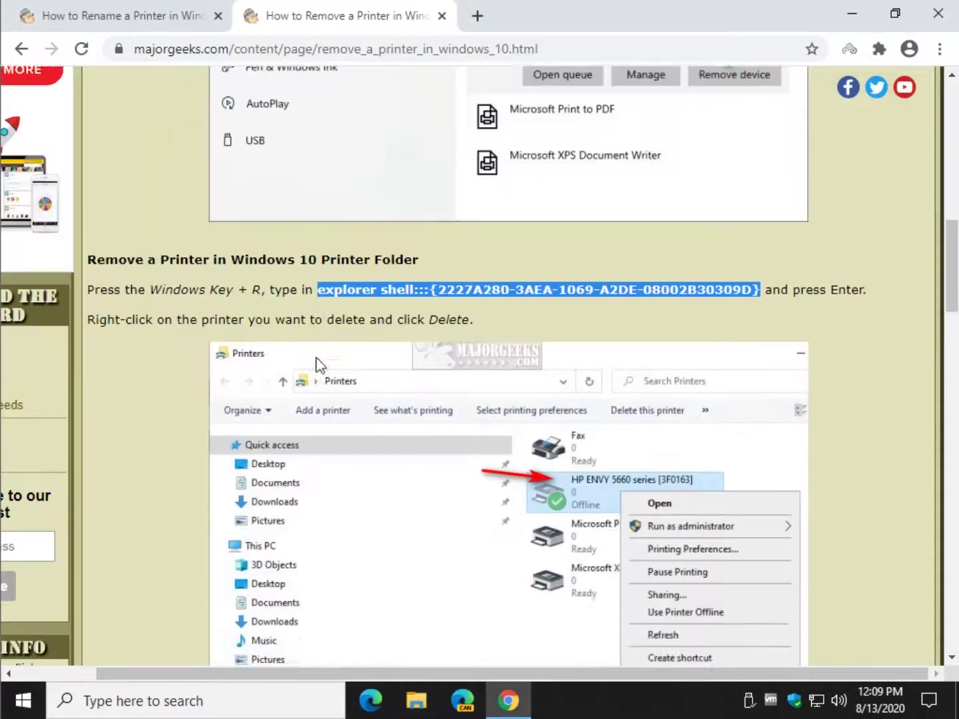
pyautogui.scroll(-3, 226, 332)
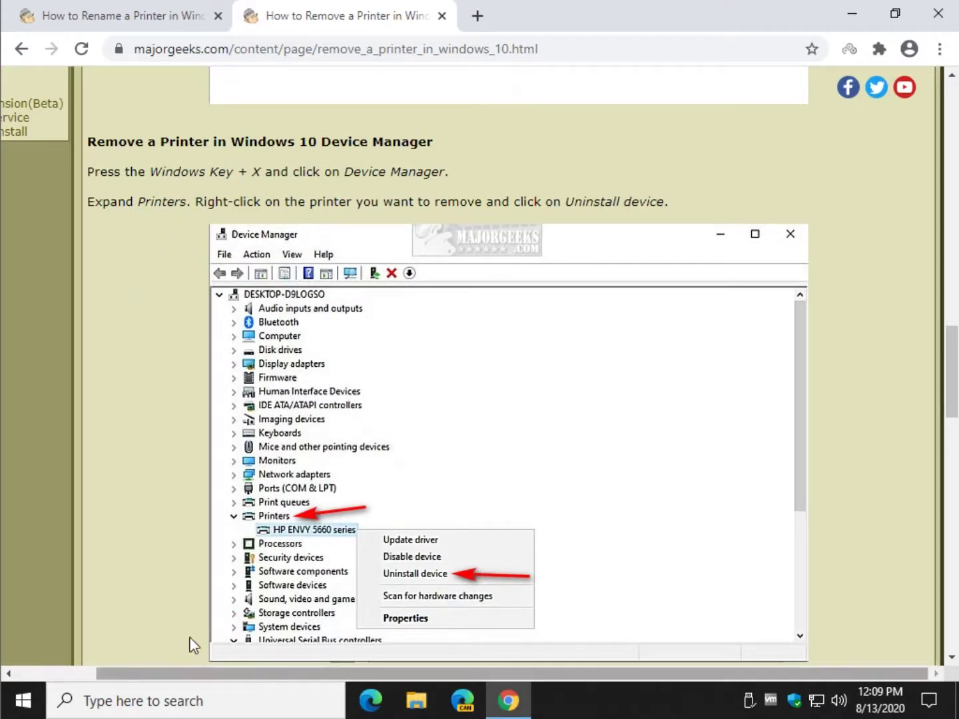
pyautogui.press('super+x')
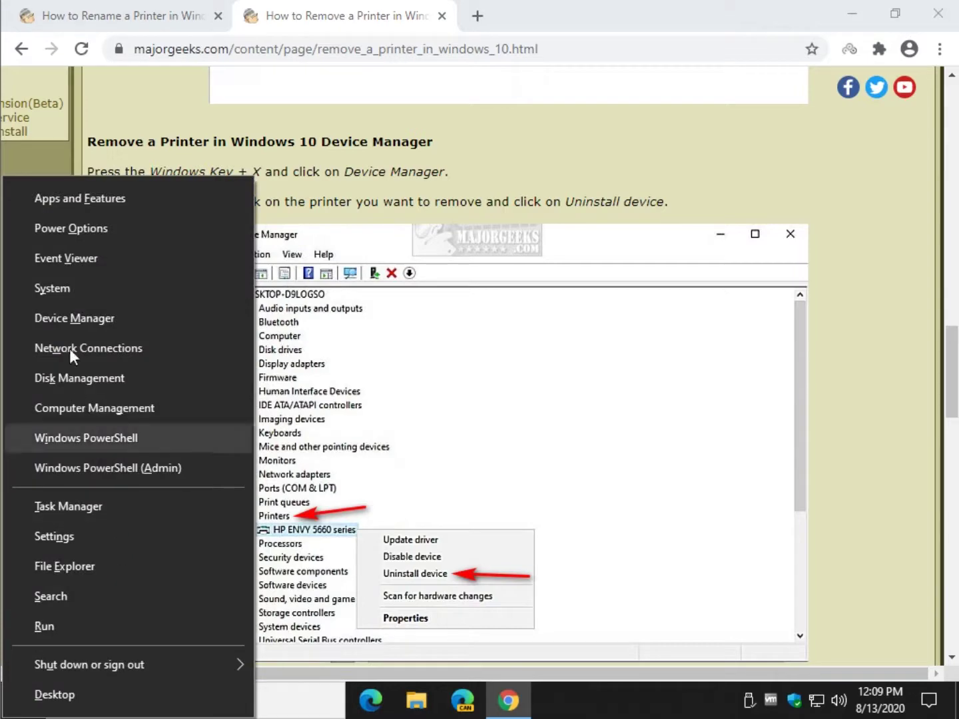
pyautogui.click(74, 322)
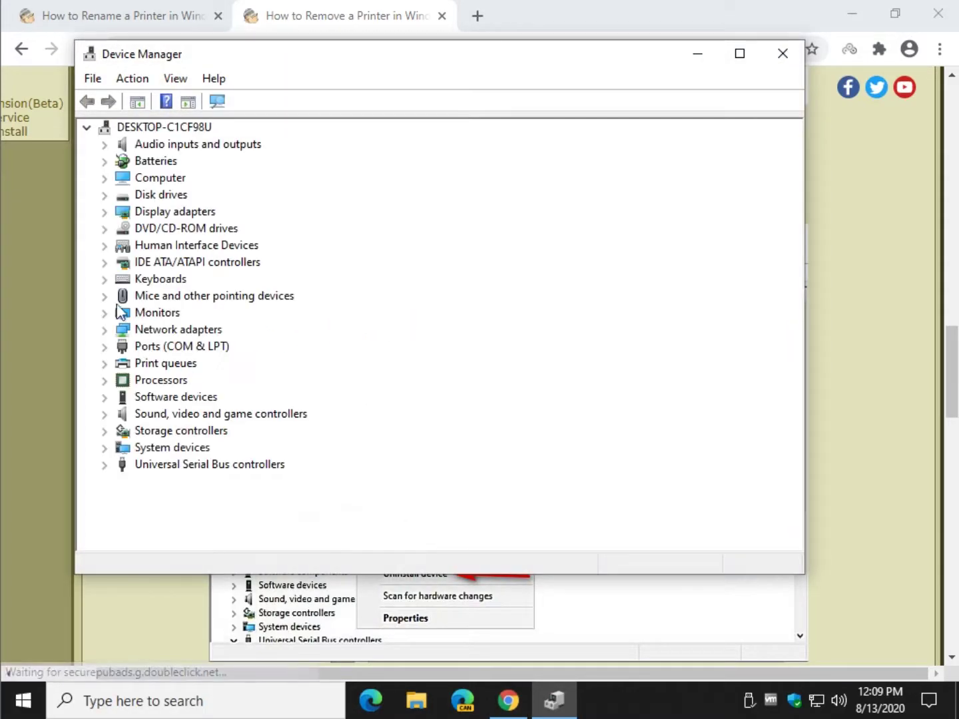
pyautogui.click(110, 367)
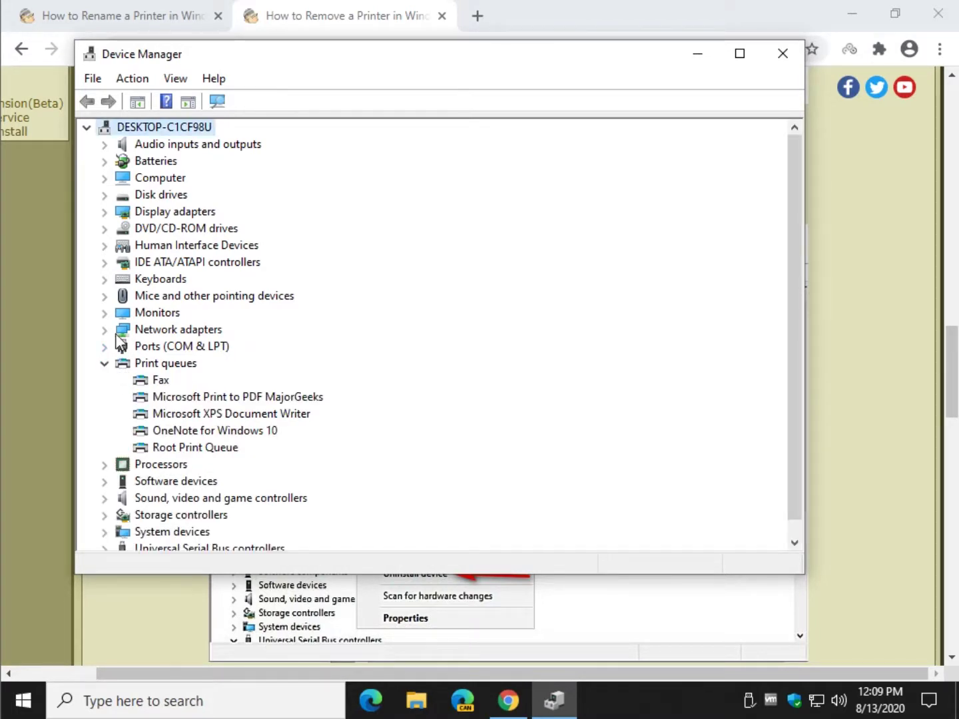
pyautogui.click(782, 53)
pyautogui.scroll(-1, 447, 384)
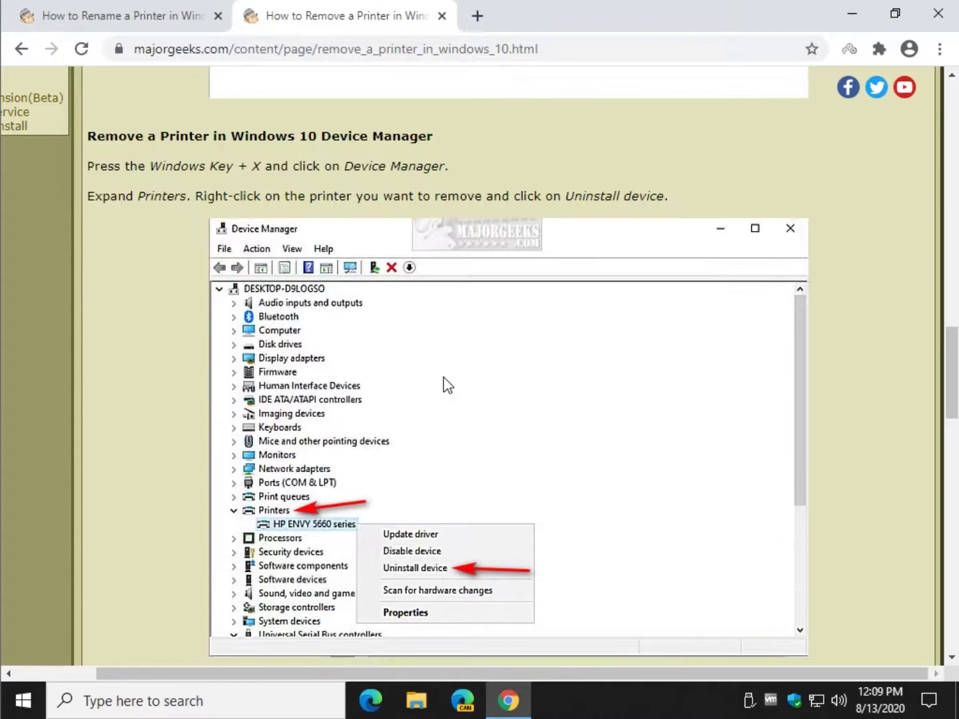
pyautogui.scroll(-3, 447, 385)
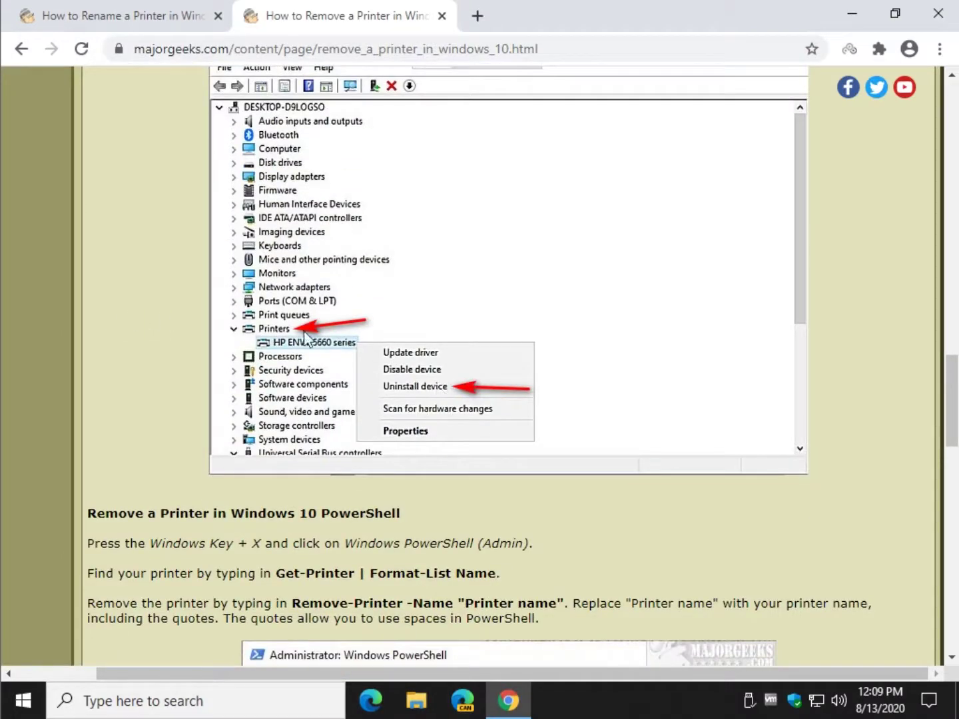
# - Highlight 'Get-Printer | Format-List Name' and 'Remove-Printer -Name' in the article's PowerShell section
pyautogui.scroll(-5, 302, 413)
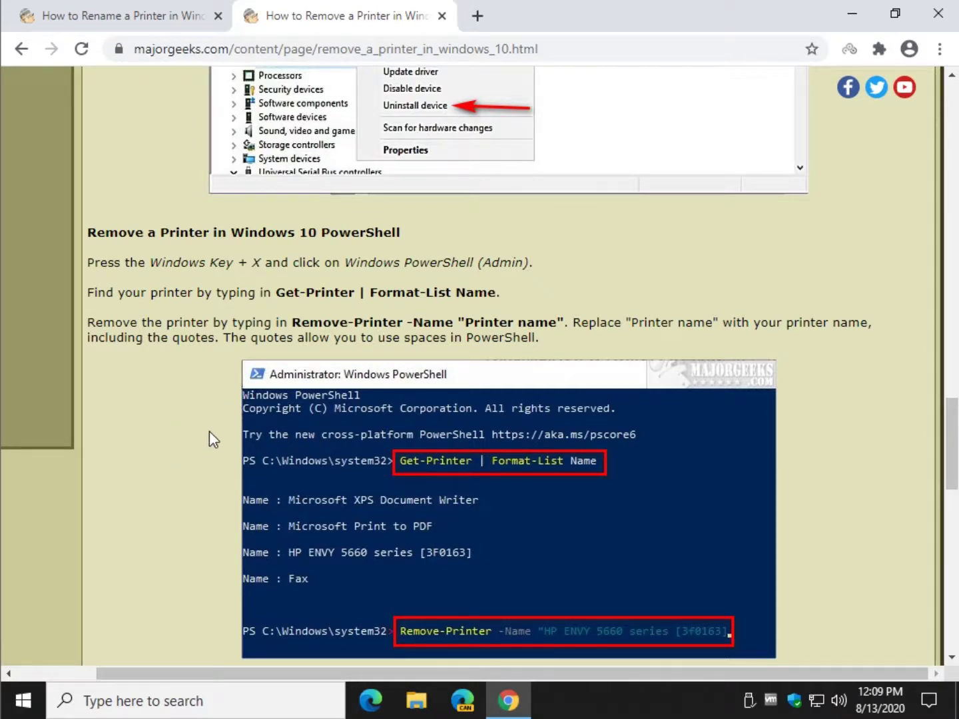
pyautogui.scroll(-2, 203, 426)
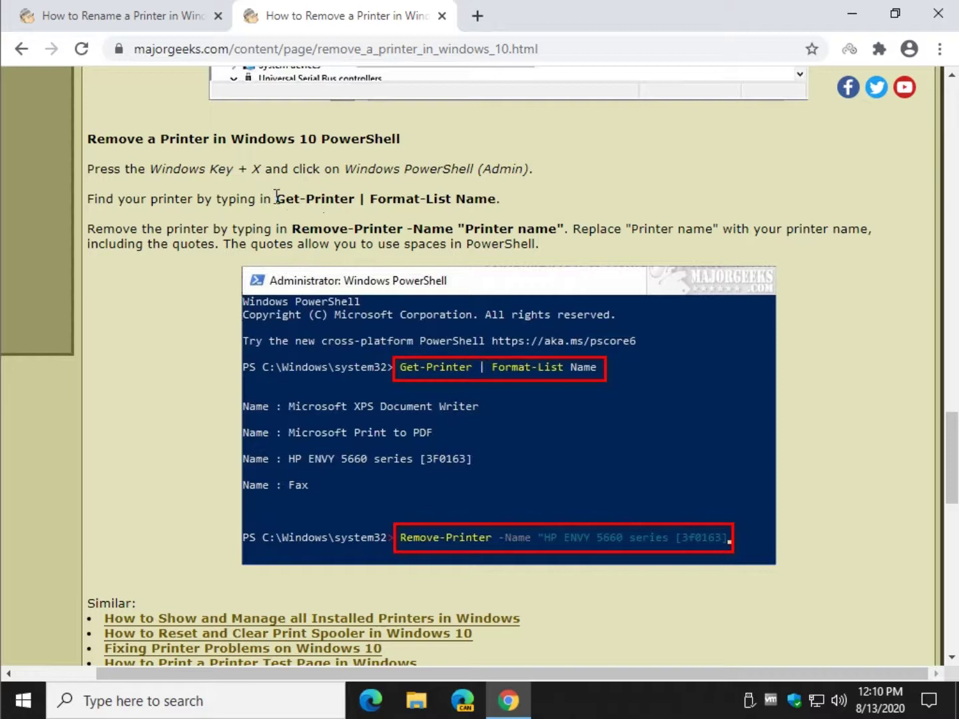
pyautogui.moveTo(275, 197); pyautogui.dragTo(496, 199)
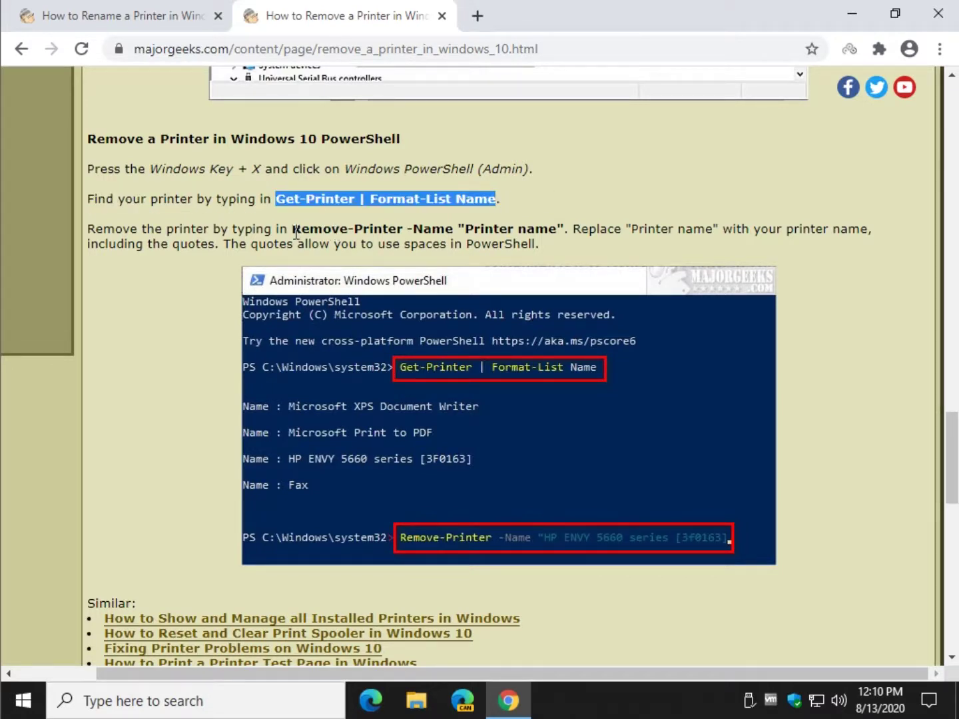
pyautogui.moveTo(292, 229); pyautogui.dragTo(459, 230)
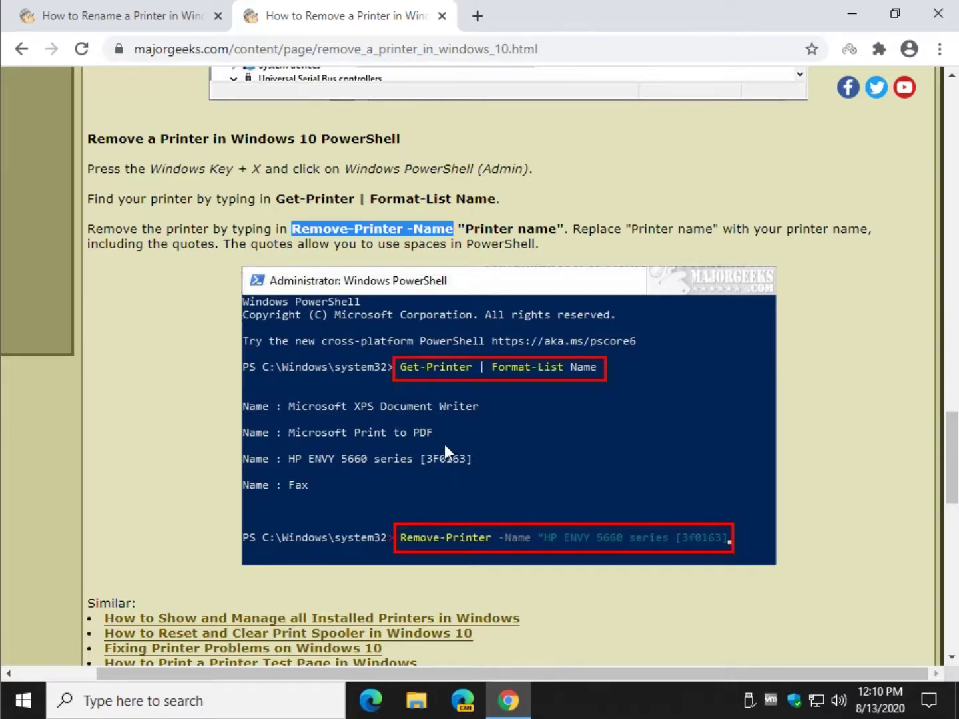
# - Scroll to the top of the removal article and switch to the 'How to Rename a Printer in Windows 10' tab
pyautogui.scroll(12, 445, 446)
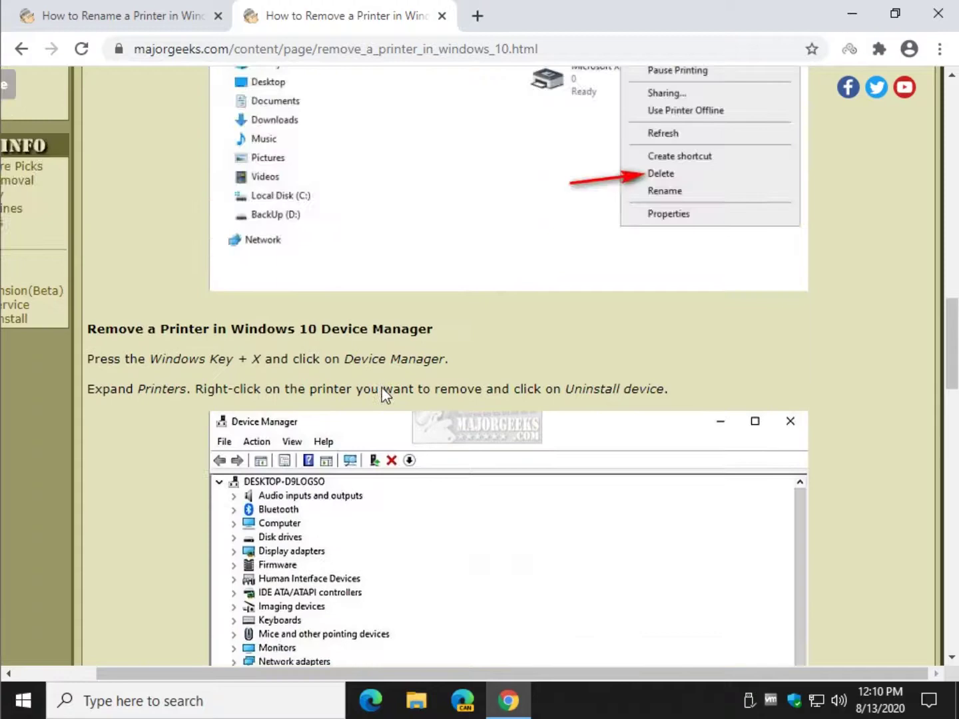
pyautogui.scroll(5, 403, 413)
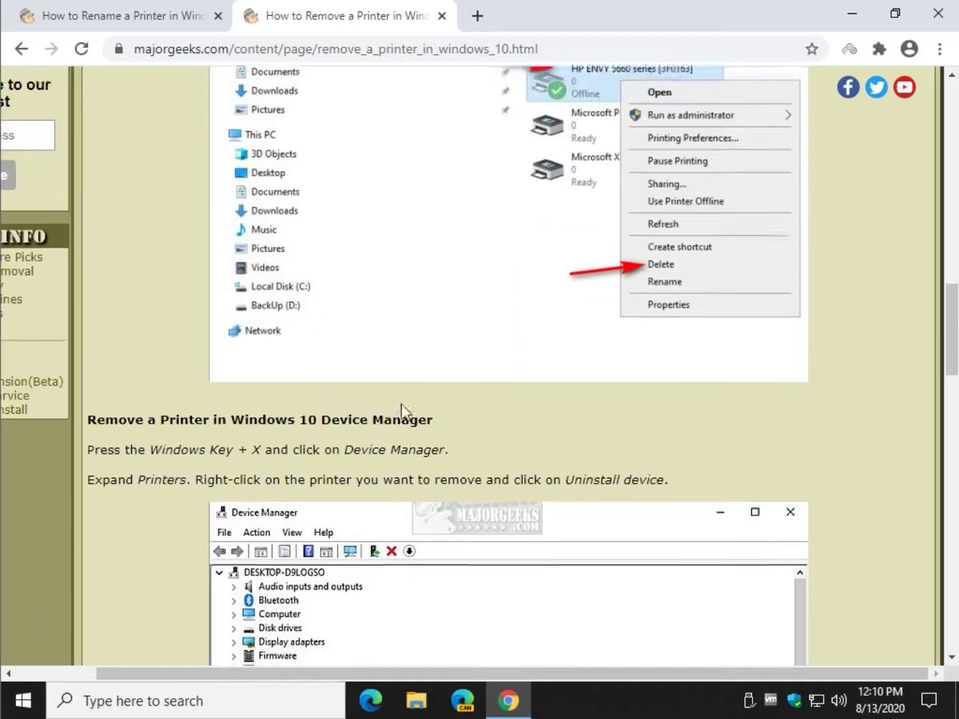
pyautogui.scroll(10, 403, 412)
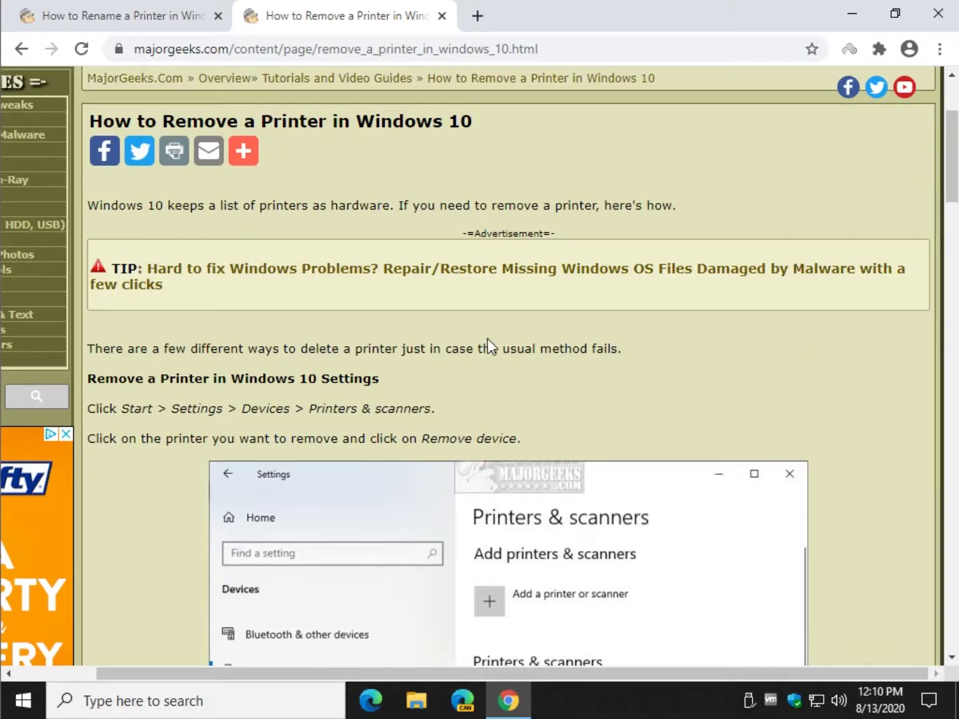
pyautogui.click(139, 20)
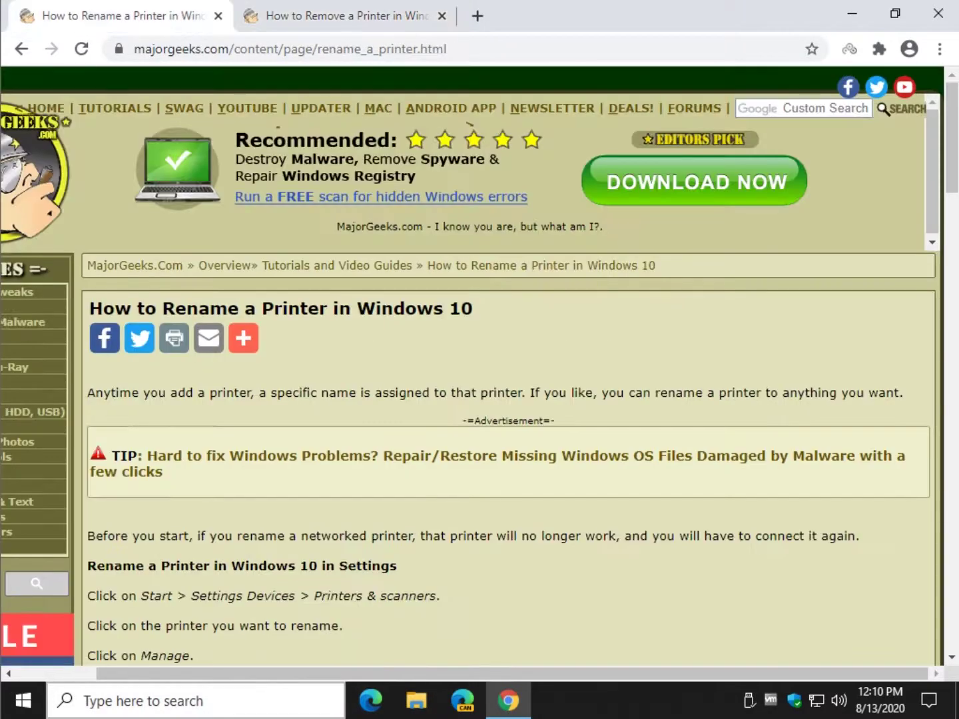